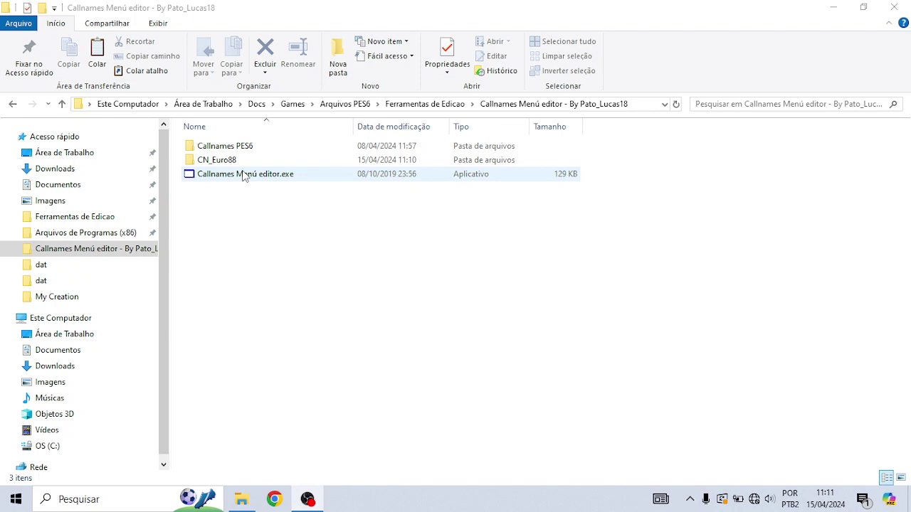
Run Callnames Menú editor.exe as administrator and keep its window at normal size
right_click(251, 178)
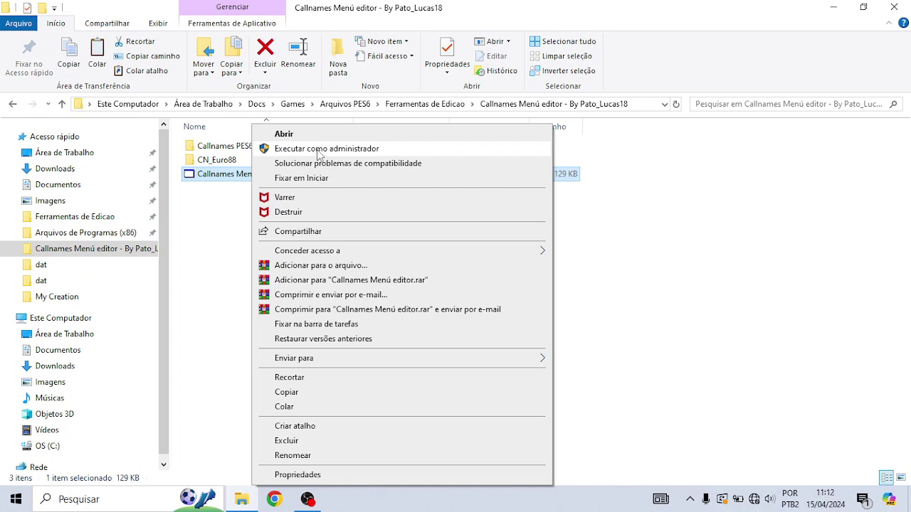
click(318, 151)
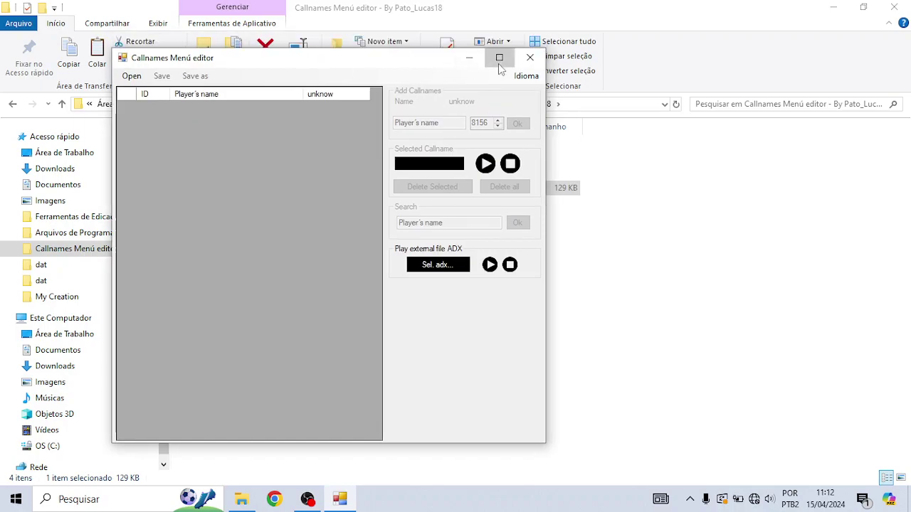
click(500, 57)
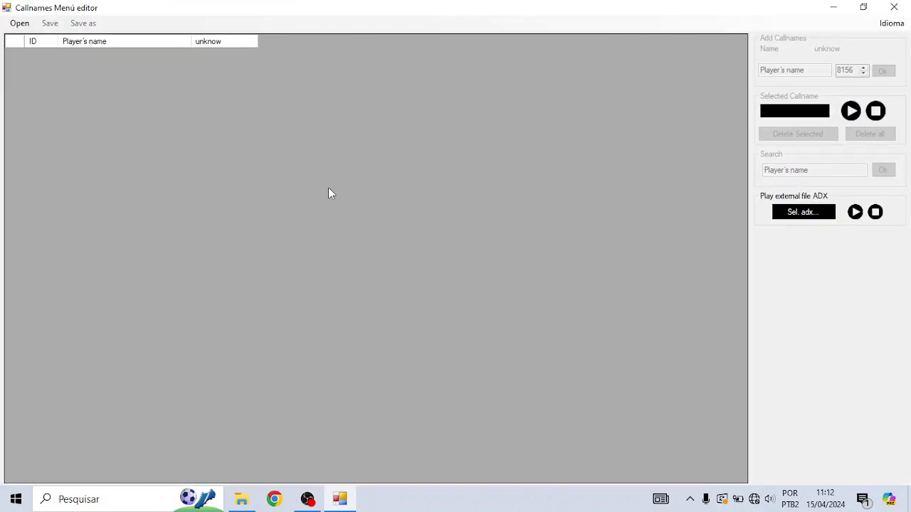
click(863, 7)
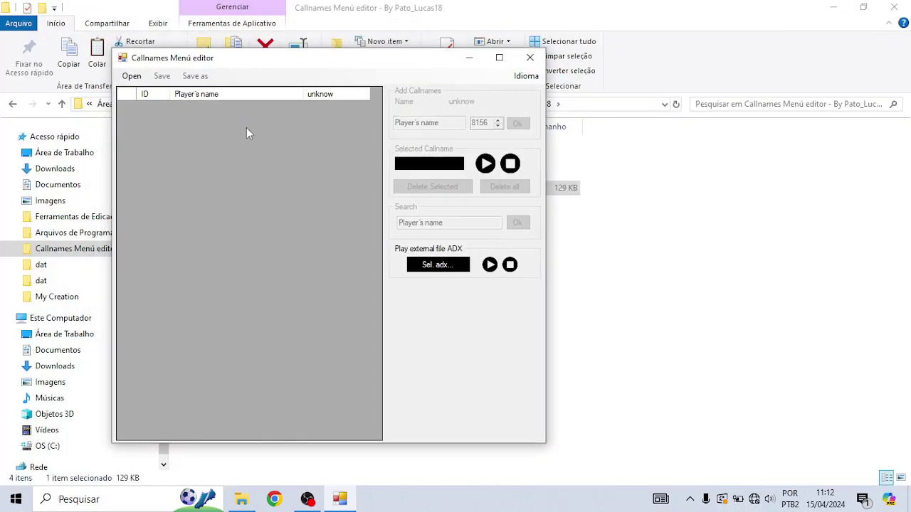
Start opening a bin file and browse to the PES 6 UEFA EURO 1988 folder in Arquivos de Programas (x86)
click(135, 78)
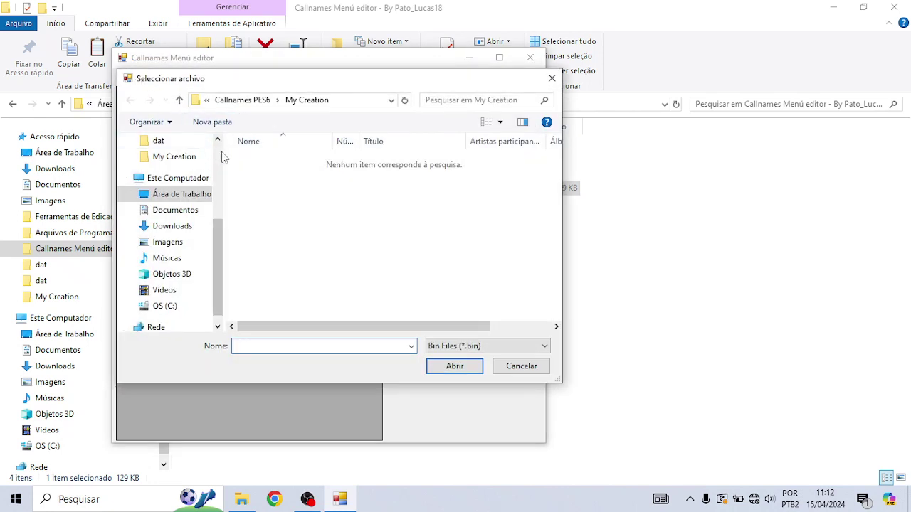
scroll(213, 180, up, 1)
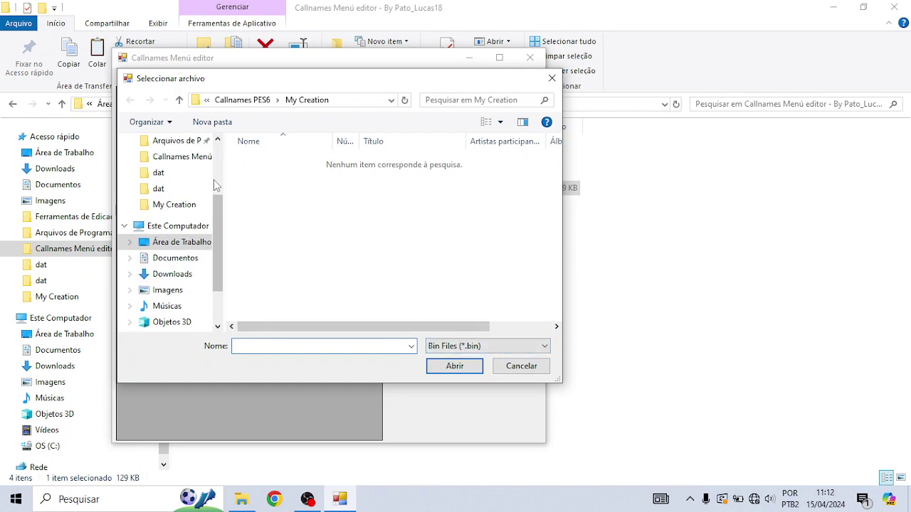
scroll(213, 180, up, 3)
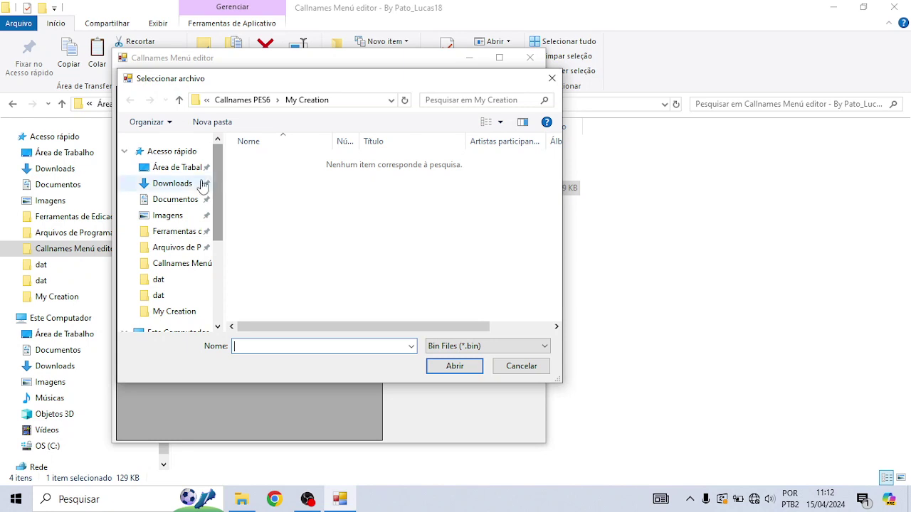
click(160, 295)
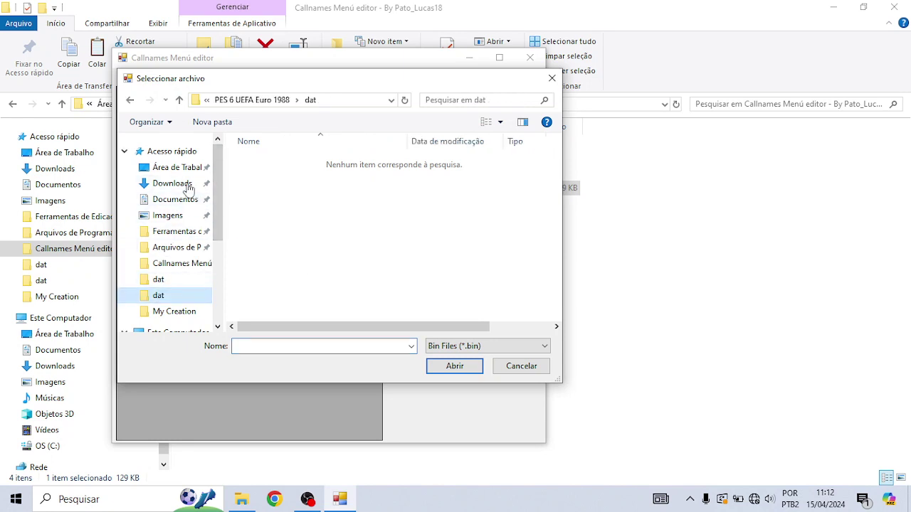
click(226, 99)
click(234, 100)
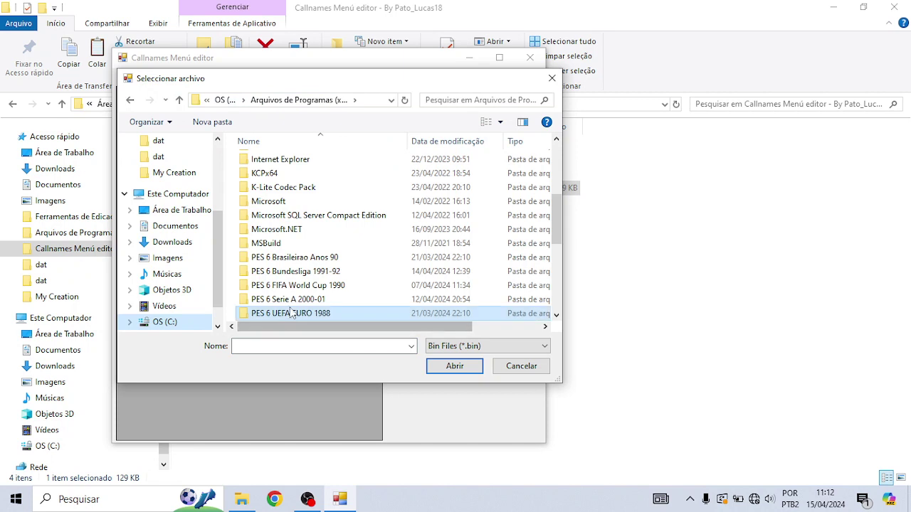
scroll(286, 317, down, 2)
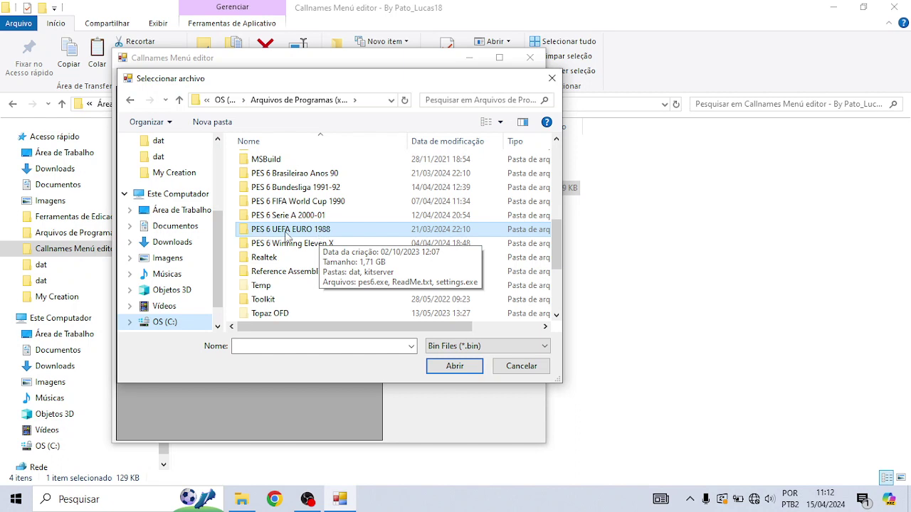
double_click(320, 231)
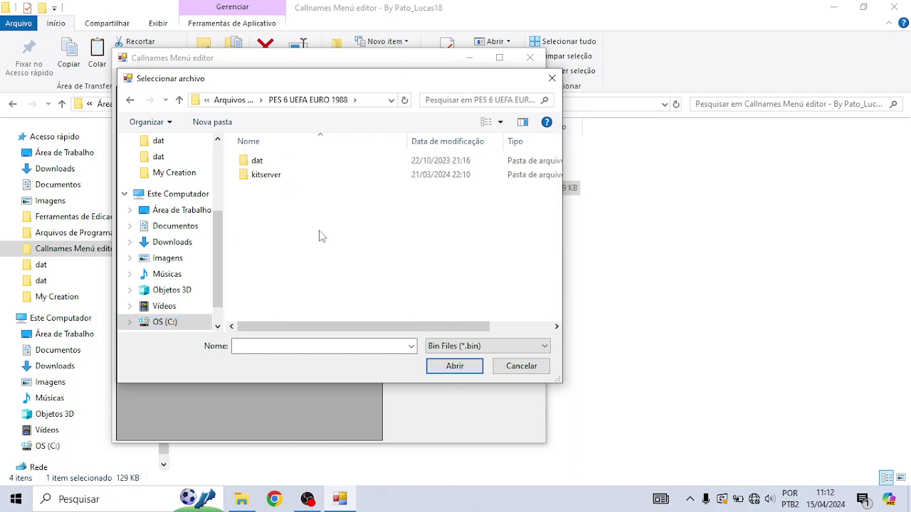
Select unknow_00485.bin in the game's kitserver\dat\0_text.afs folder
double_click(263, 175)
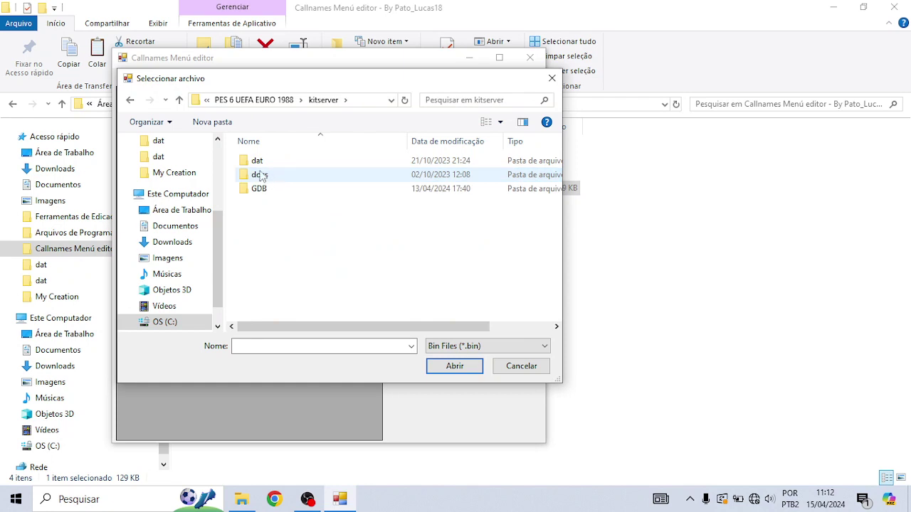
double_click(257, 161)
click(277, 164)
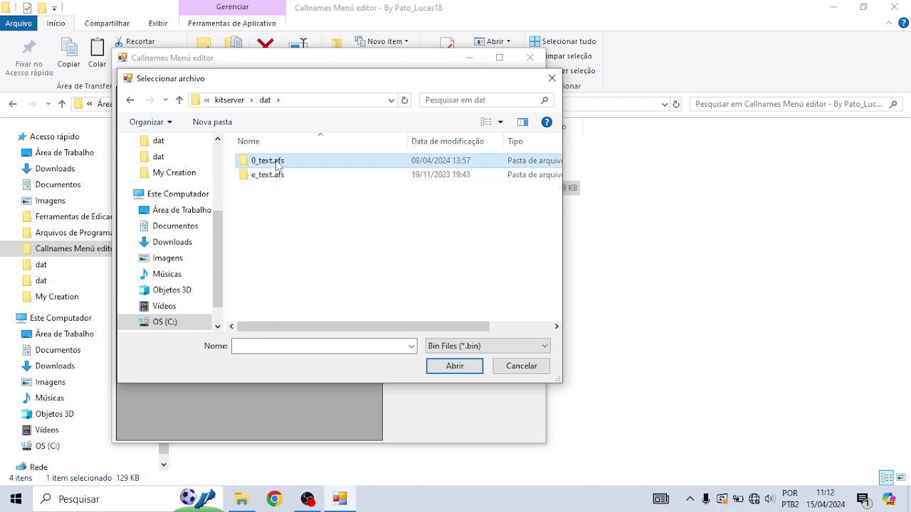
double_click(277, 163)
scroll(313, 231, down, 1)
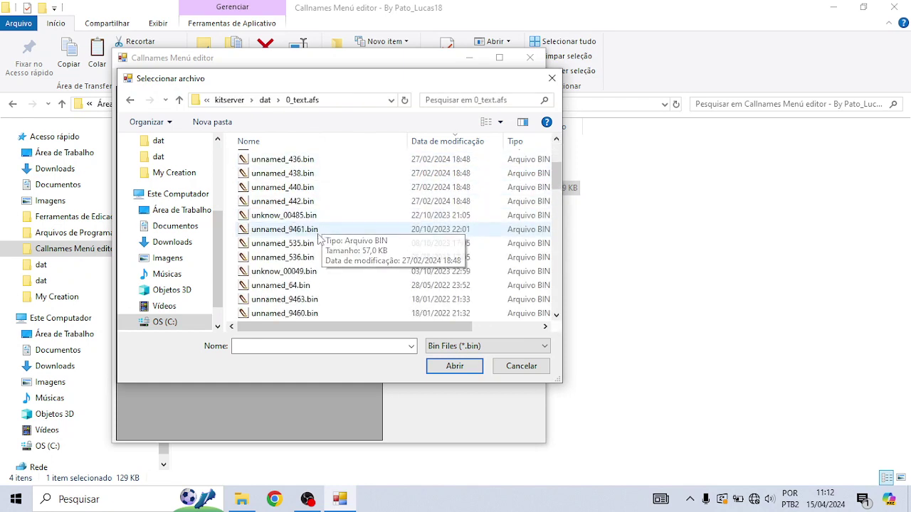
click(271, 215)
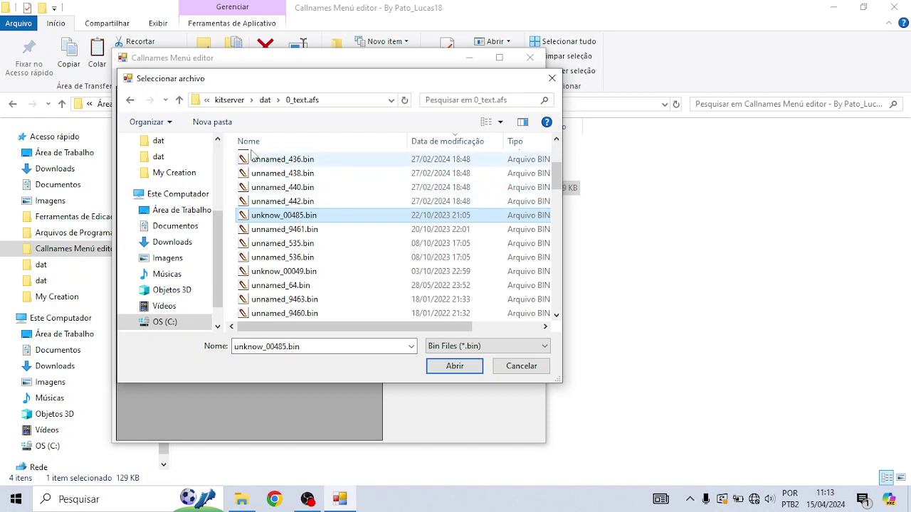
Check the dat folder directly inside PES 6 UEFA EURO 1988 for bin files
click(225, 101)
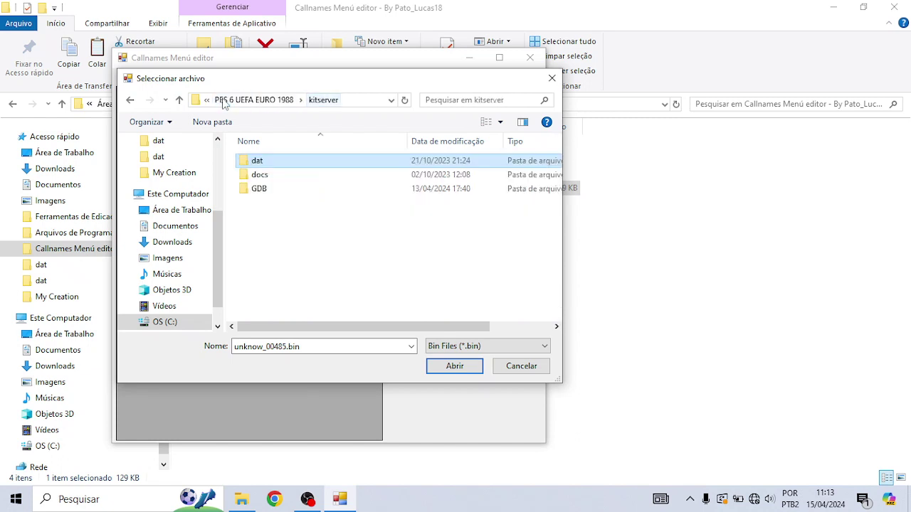
click(224, 101)
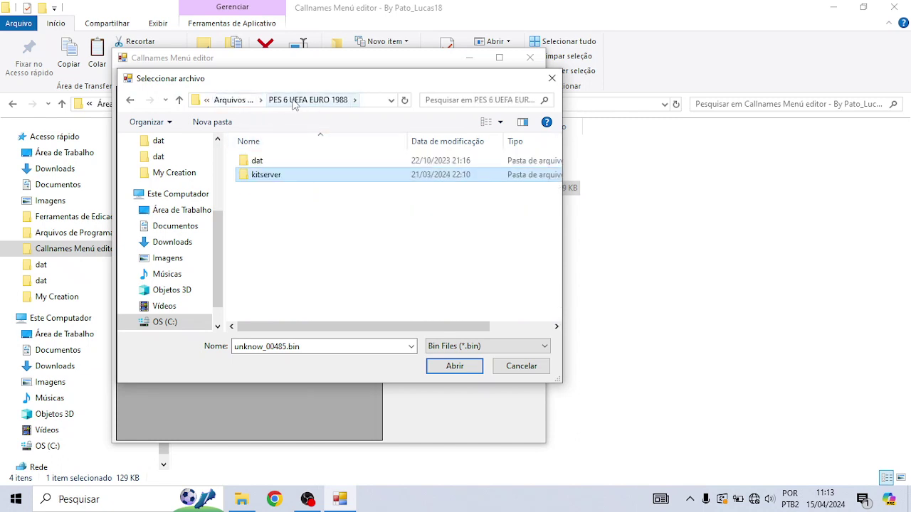
click(263, 164)
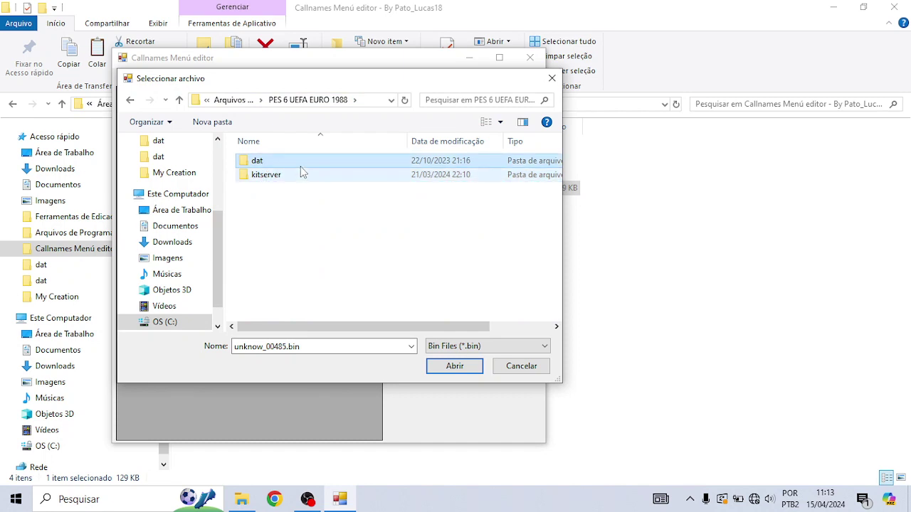
double_click(258, 160)
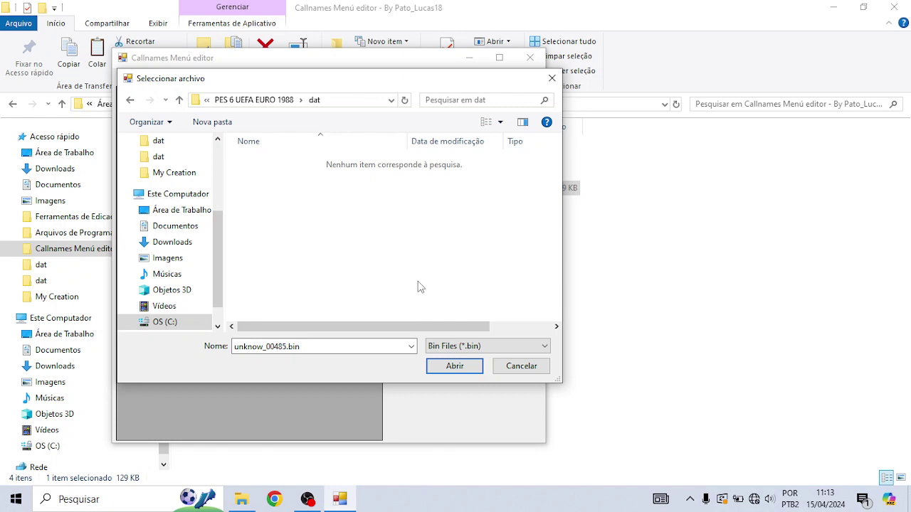
click(267, 101)
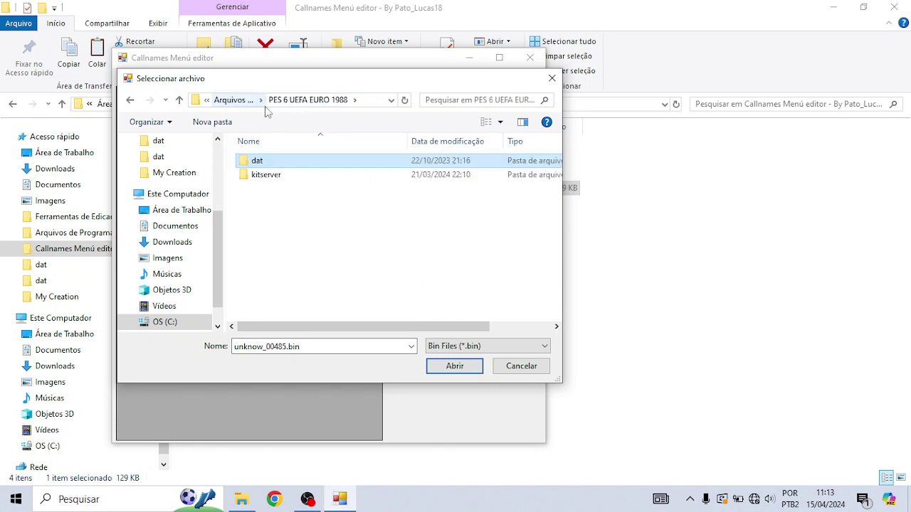
Return to kitserver\dat\0_text.afs and load unknow_00485.bin into the editor
double_click(256, 175)
double_click(257, 161)
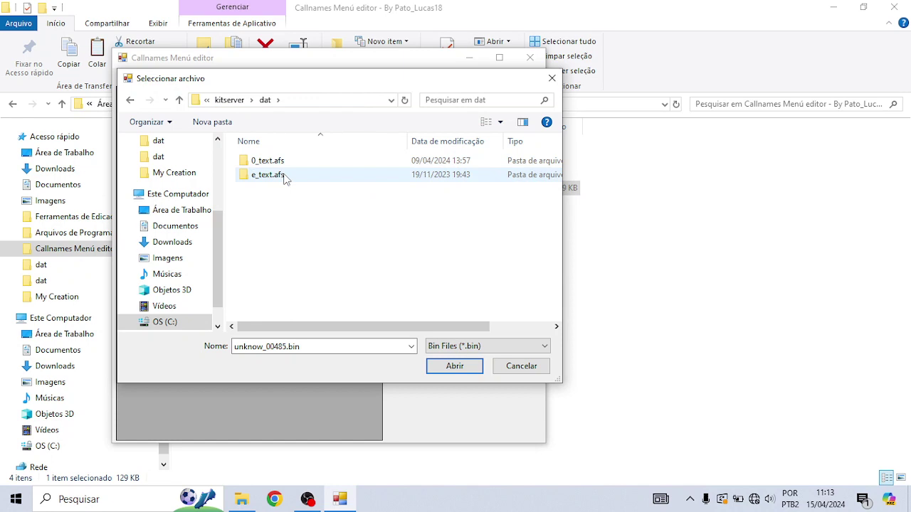
double_click(267, 164)
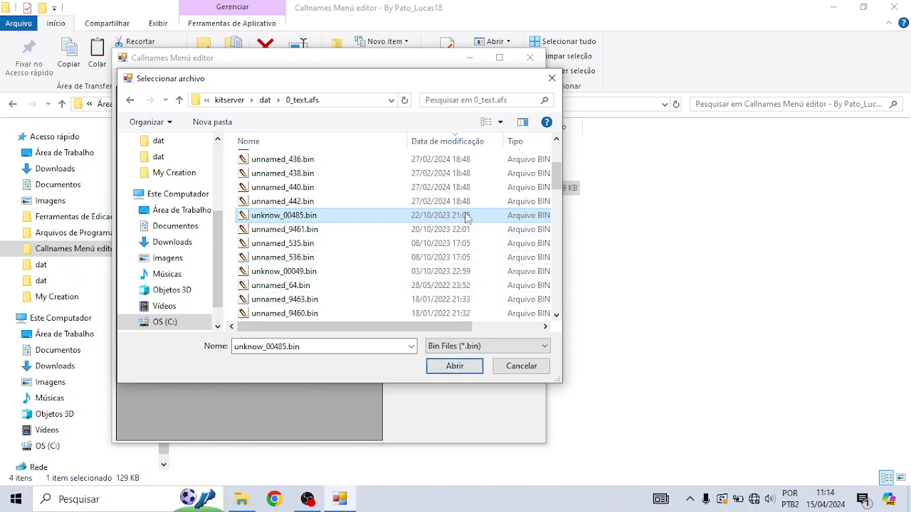
click(453, 366)
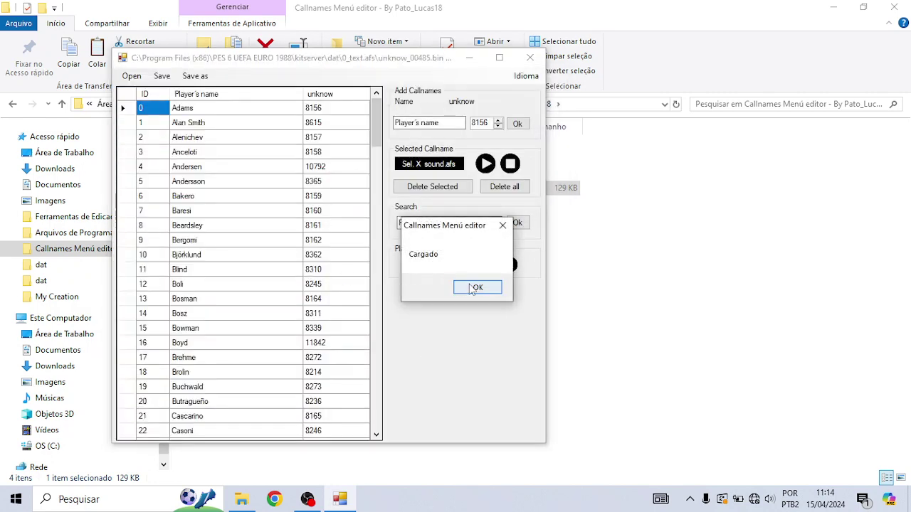
click(475, 288)
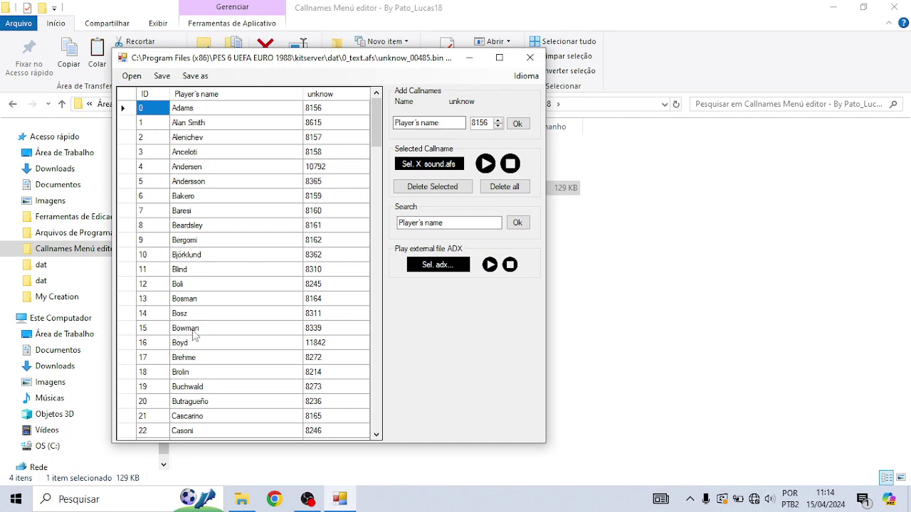
Select the first callname's sound number and link e_sound.afs from the game's main dat folder as the sound file
click(323, 112)
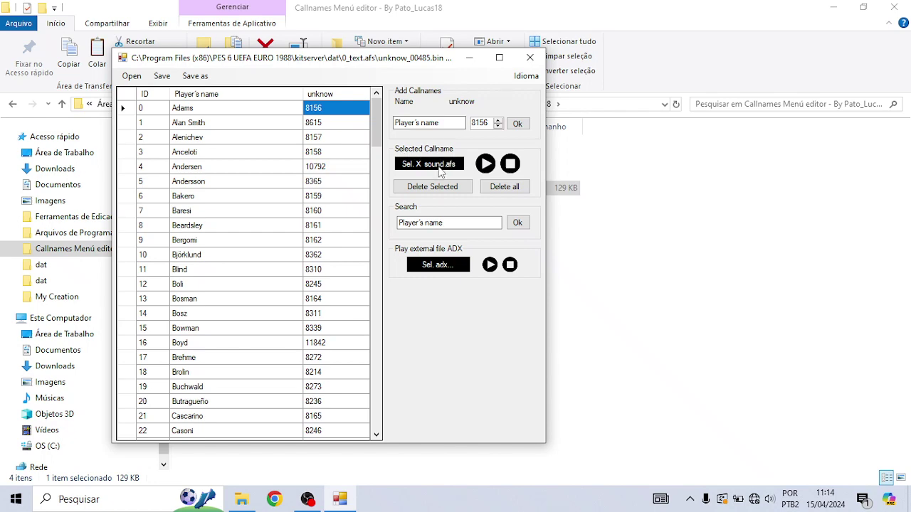
click(440, 171)
click(246, 100)
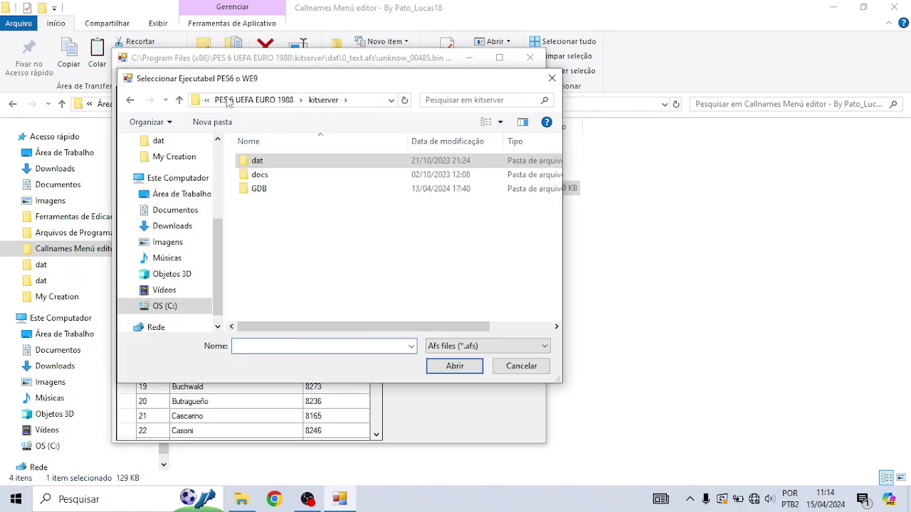
click(228, 101)
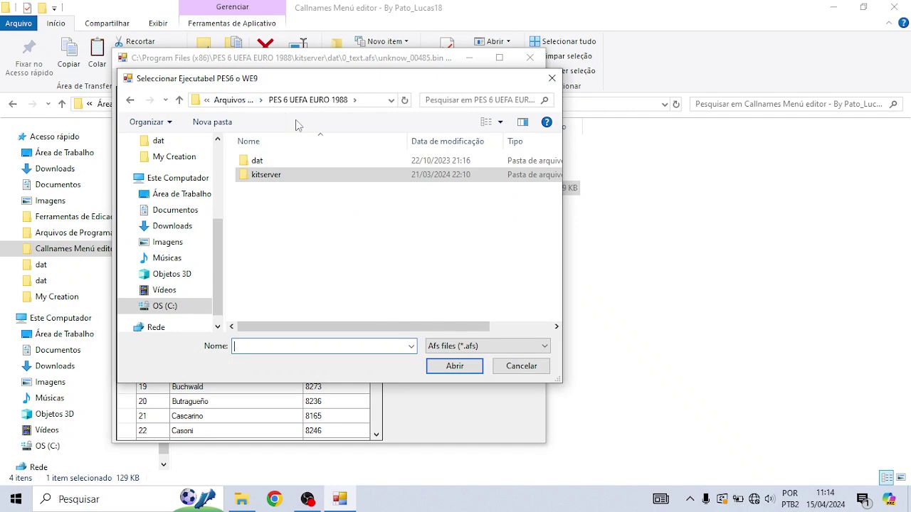
double_click(253, 163)
click(267, 190)
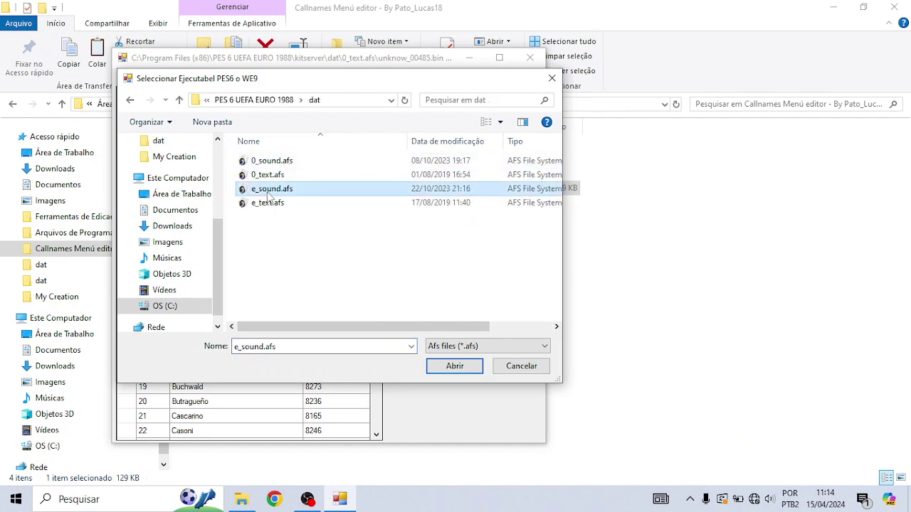
click(438, 364)
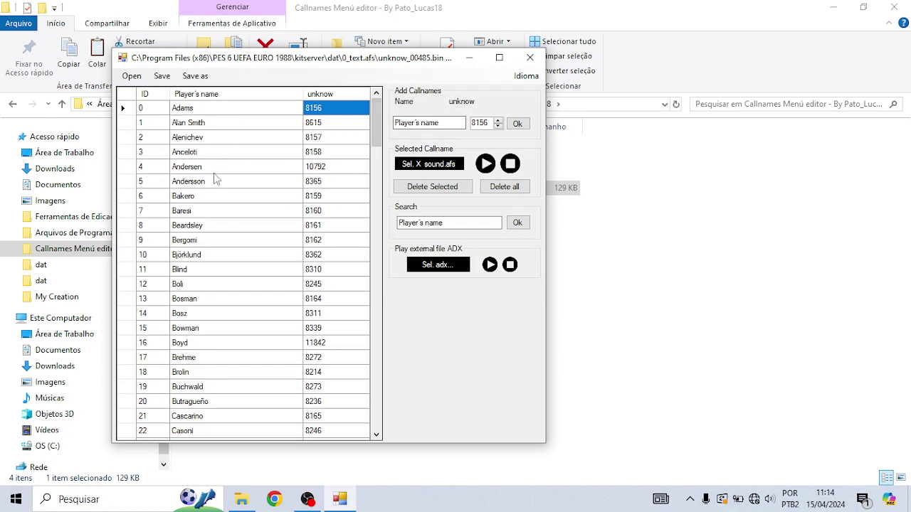
Preview the callnames for Baresi, Bergomi, Brolin, Butragueño and Cascarino, and look further through the player list
click(189, 214)
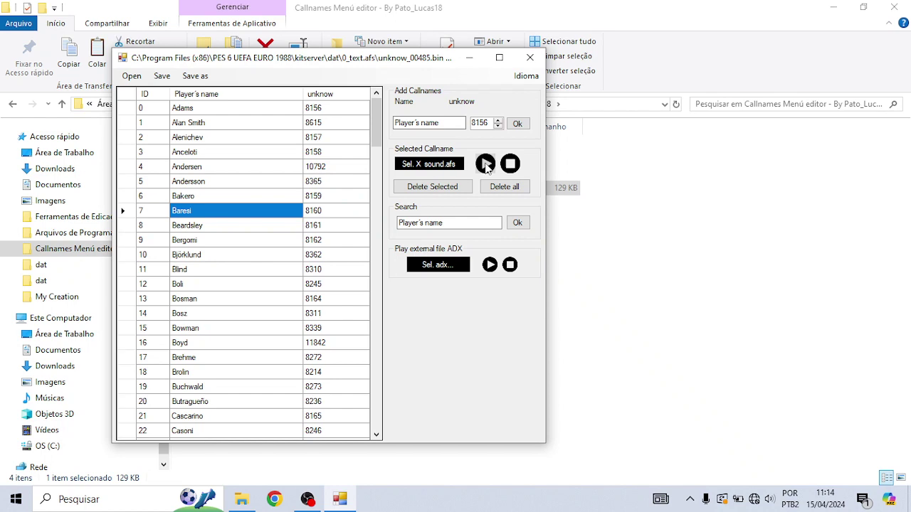
click(184, 241)
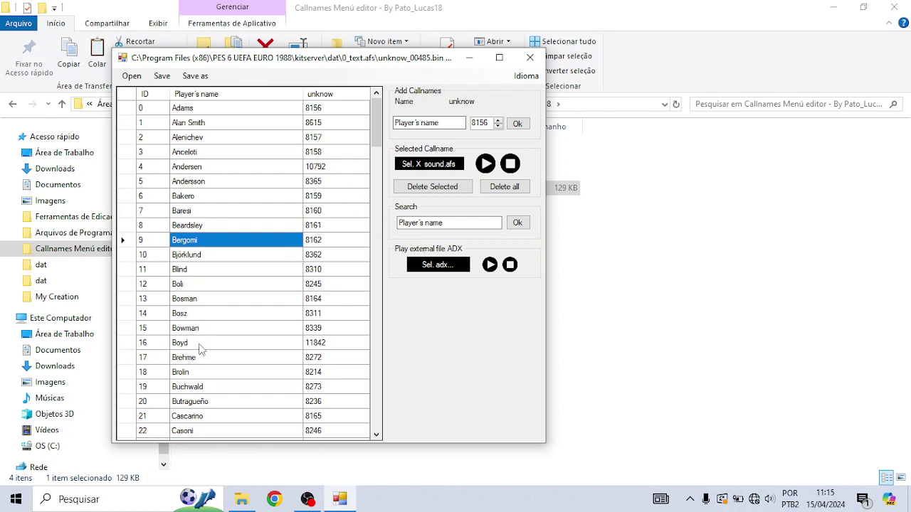
click(198, 374)
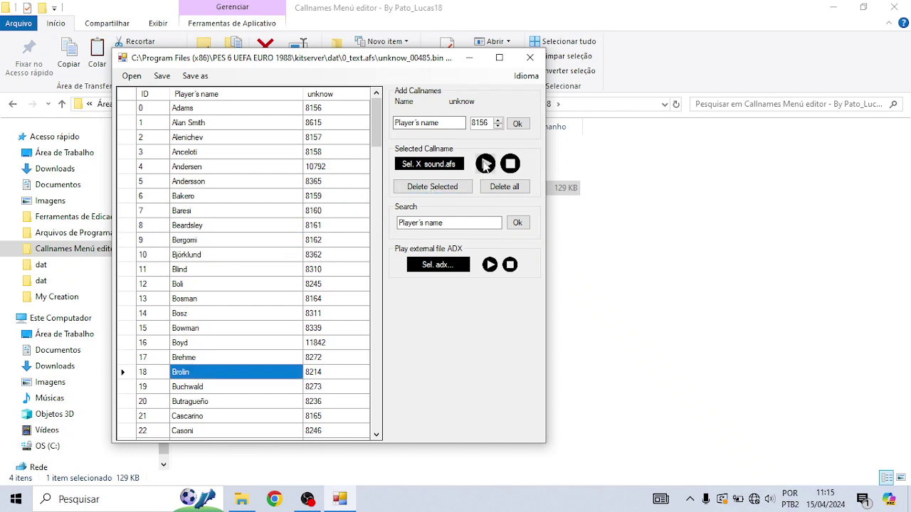
click(200, 402)
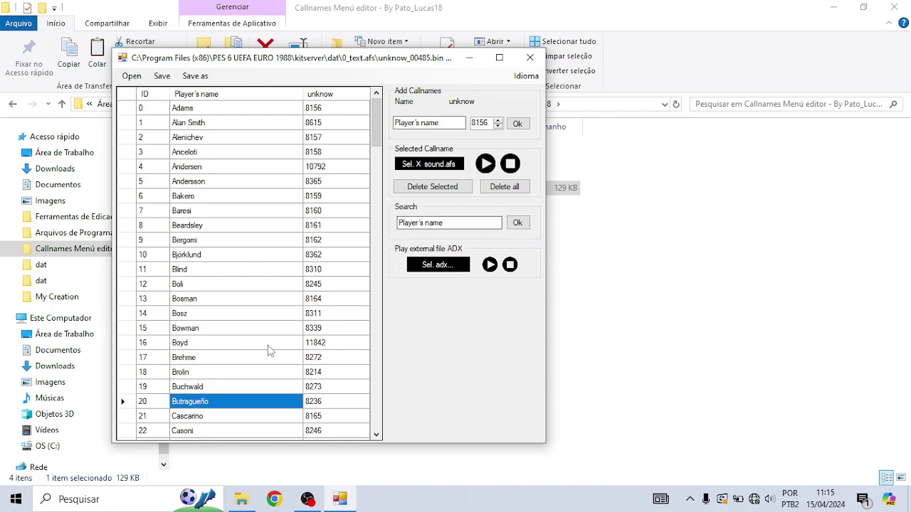
click(195, 416)
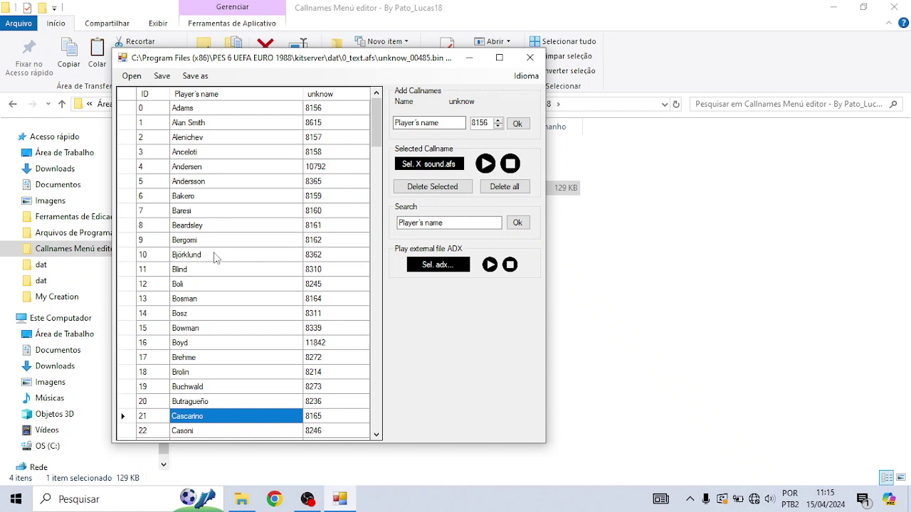
scroll(215, 258, down, 7)
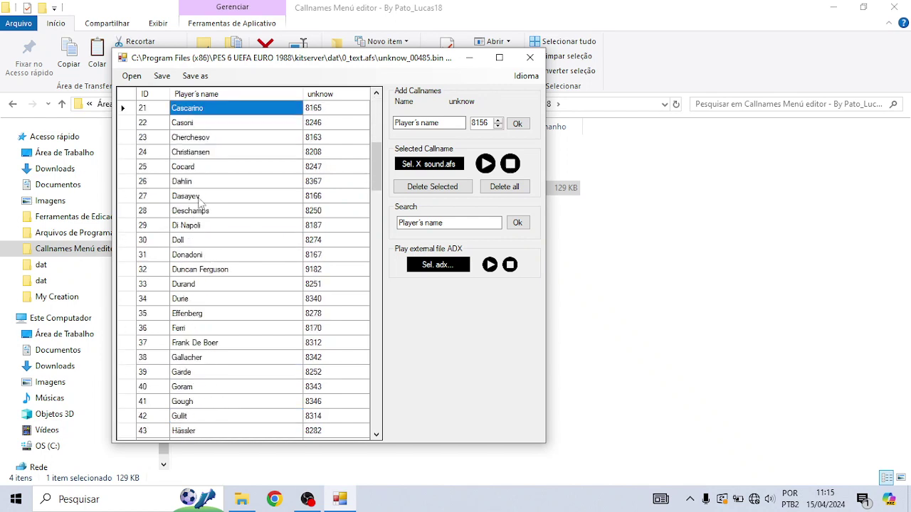
Preview the Frank De Boer callname, entry 37 in the player list
scroll(224, 280, down, 3)
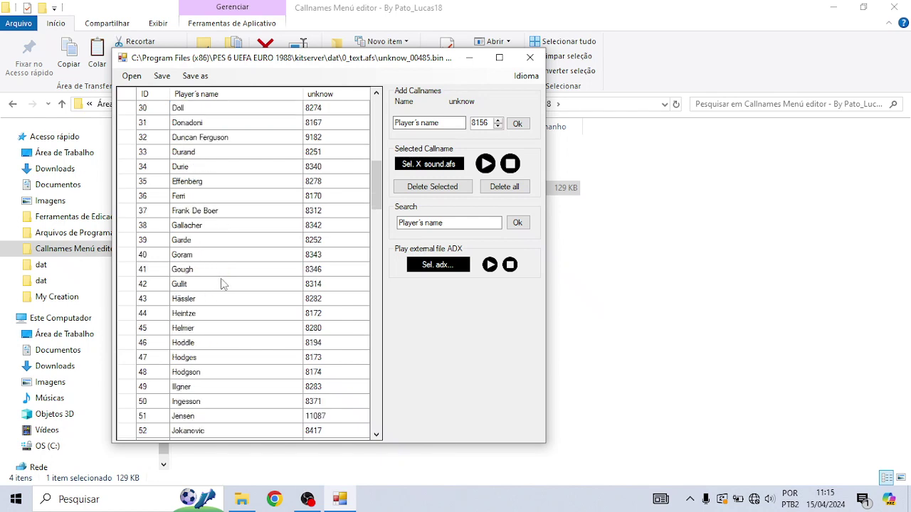
click(201, 212)
click(485, 168)
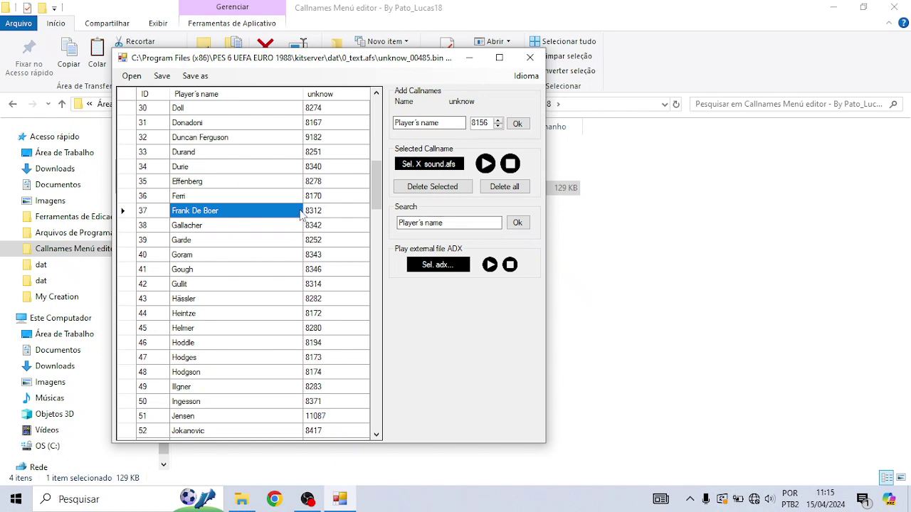
Open the Callnames PES6\My Creation folder in File Explorer, find the Cruyff audio files and select cruyff, johan (jordi).adx
click(464, 60)
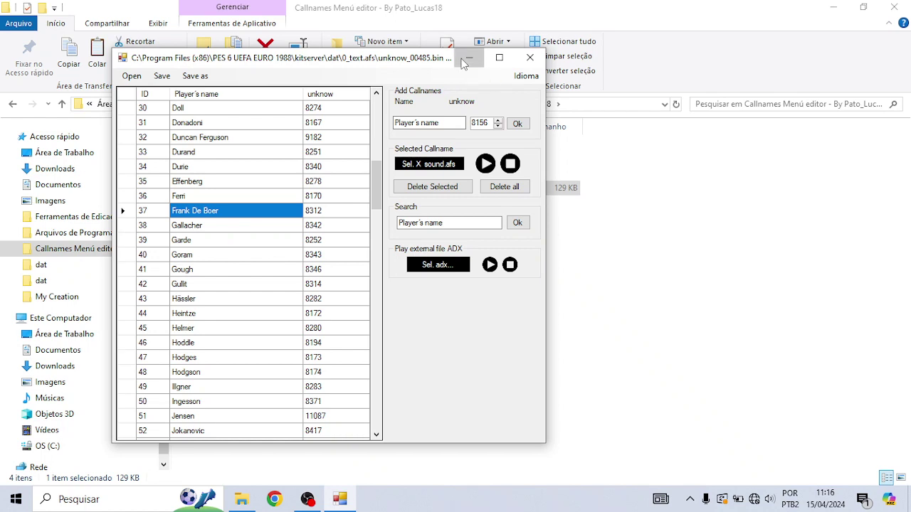
double_click(229, 151)
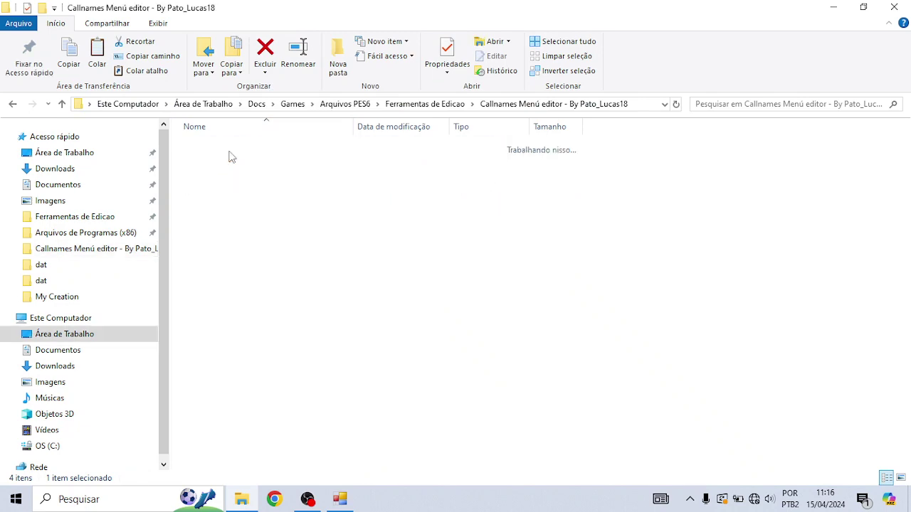
double_click(212, 215)
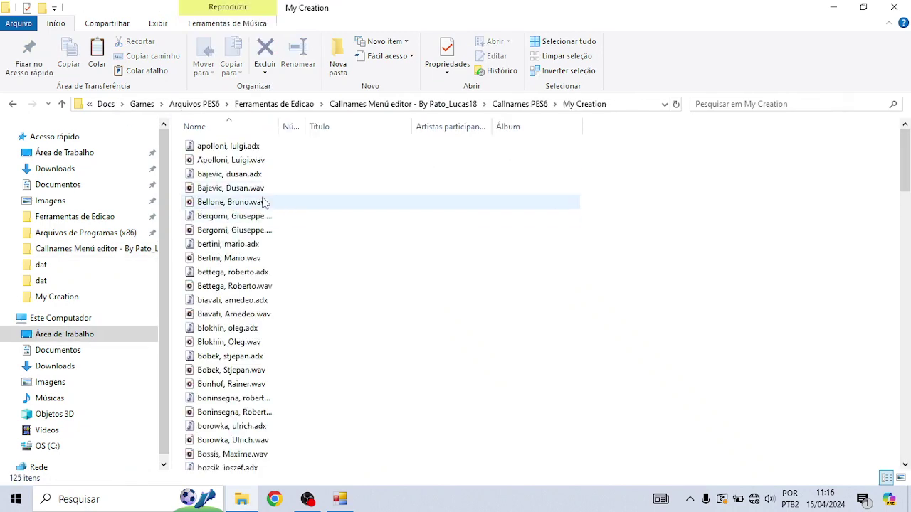
scroll(250, 276, down, 6)
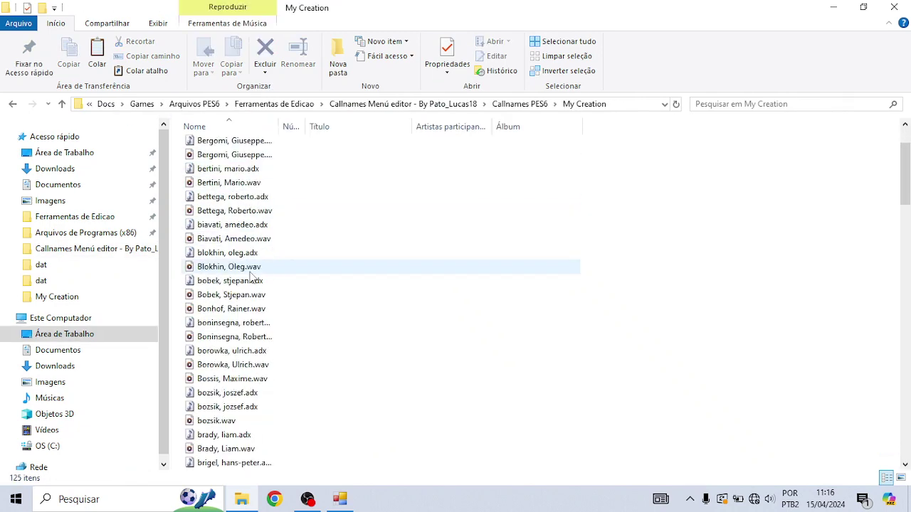
scroll(250, 279, down, 7)
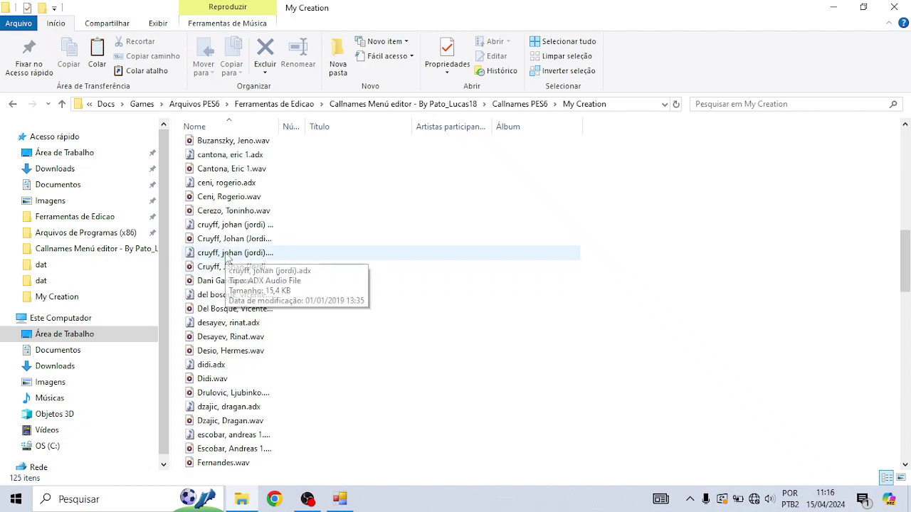
click(228, 257)
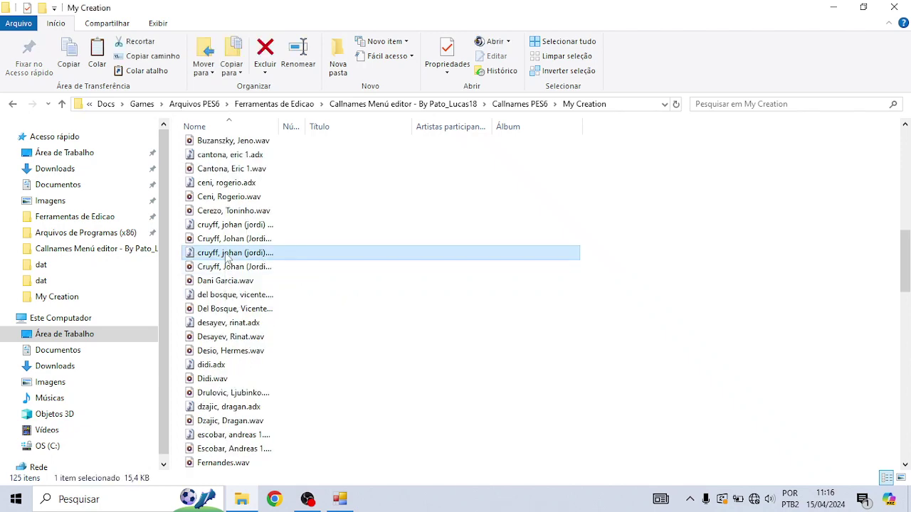
double_click(282, 130)
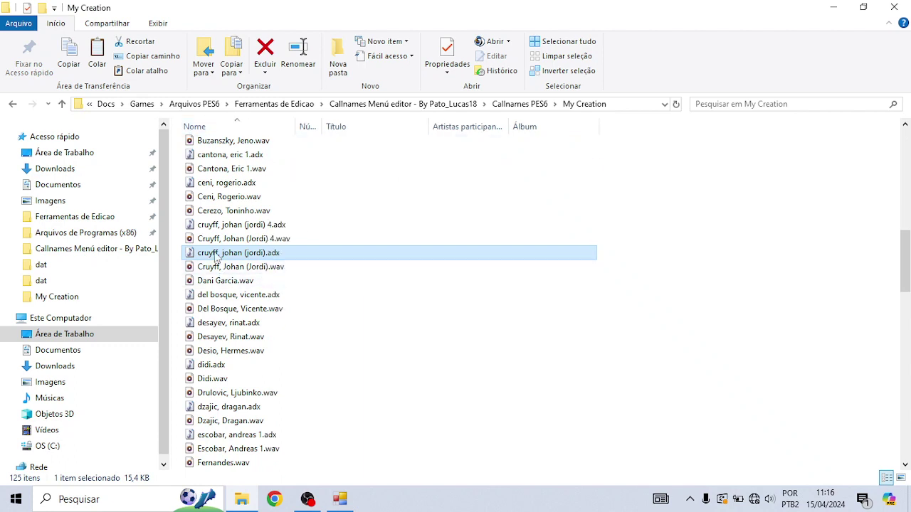
click(288, 240)
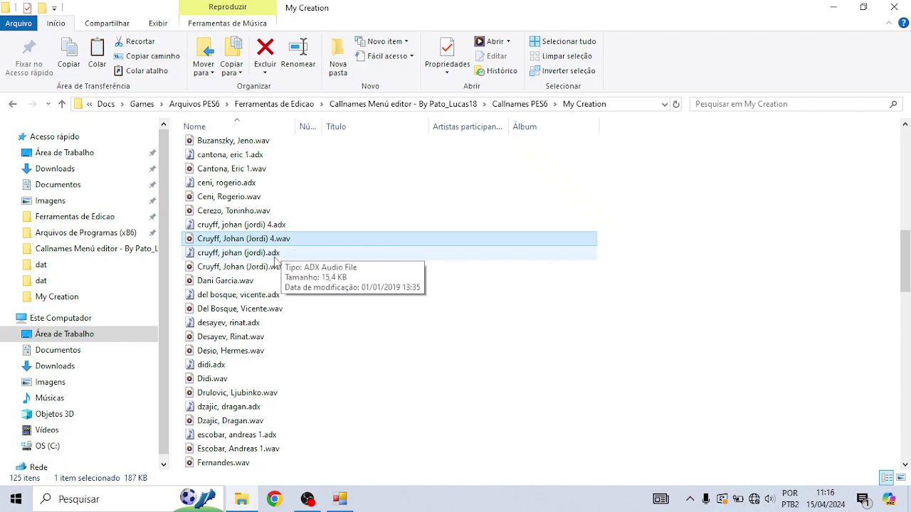
click(221, 254)
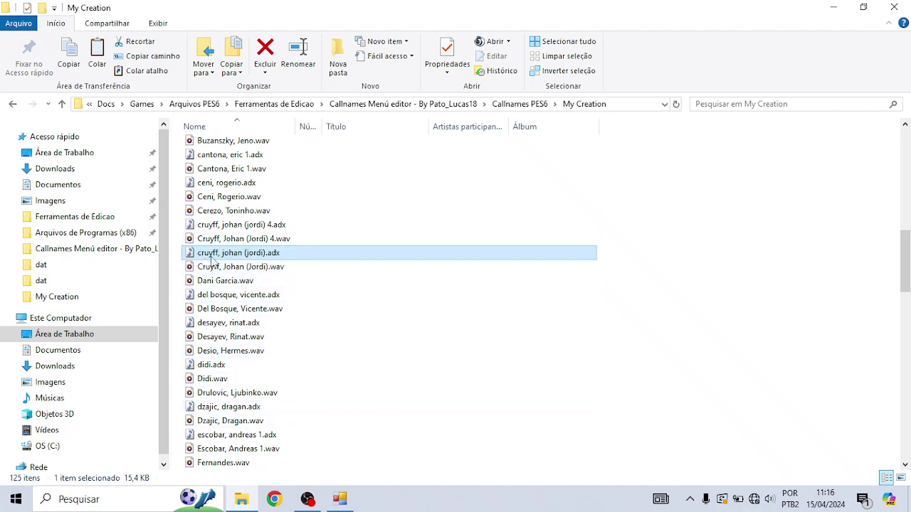
Back in Callnames Menú editor, load cruyff, johan (jordi) 4.adx from My Creation as the external ADX file to preview
click(339, 498)
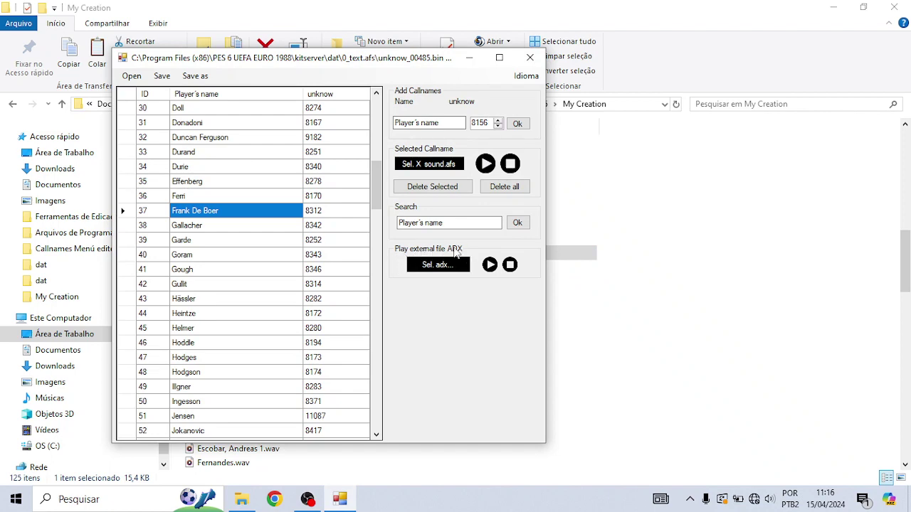
click(435, 266)
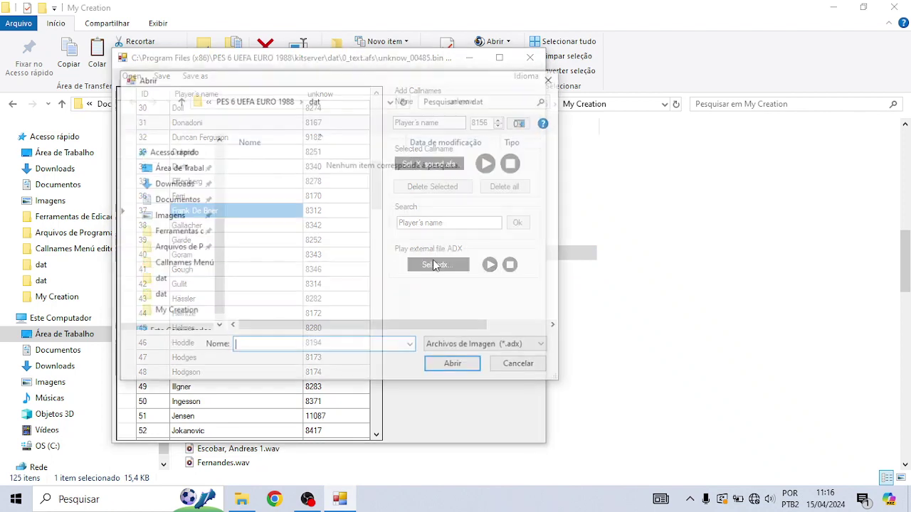
scroll(178, 182, up, 1)
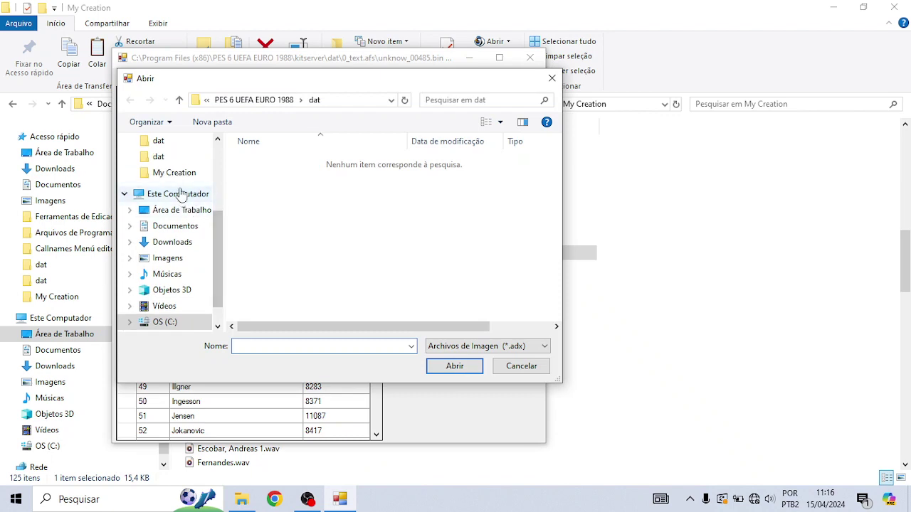
click(163, 157)
click(178, 173)
scroll(311, 245, down, 4)
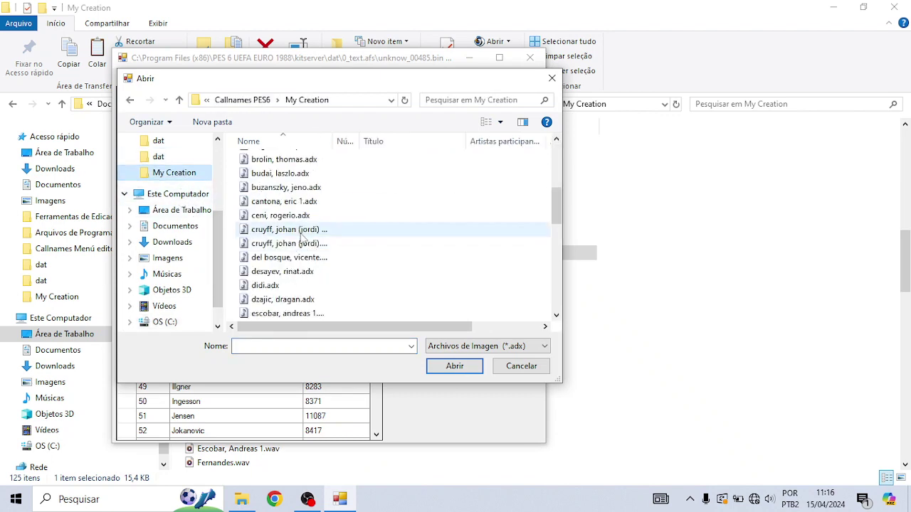
double_click(292, 229)
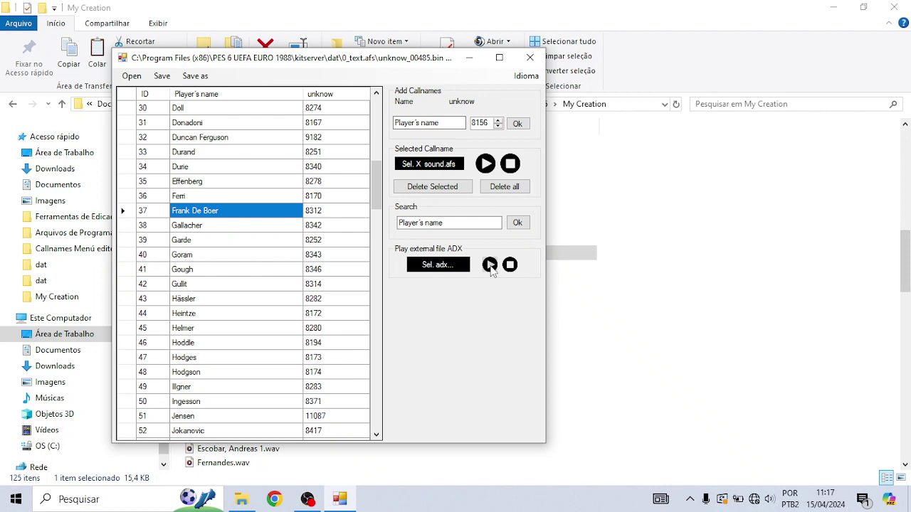
Rename the Frank De Boer callname to Cruyff, checking the spelling against the ADX file names in My Creation
click(202, 211)
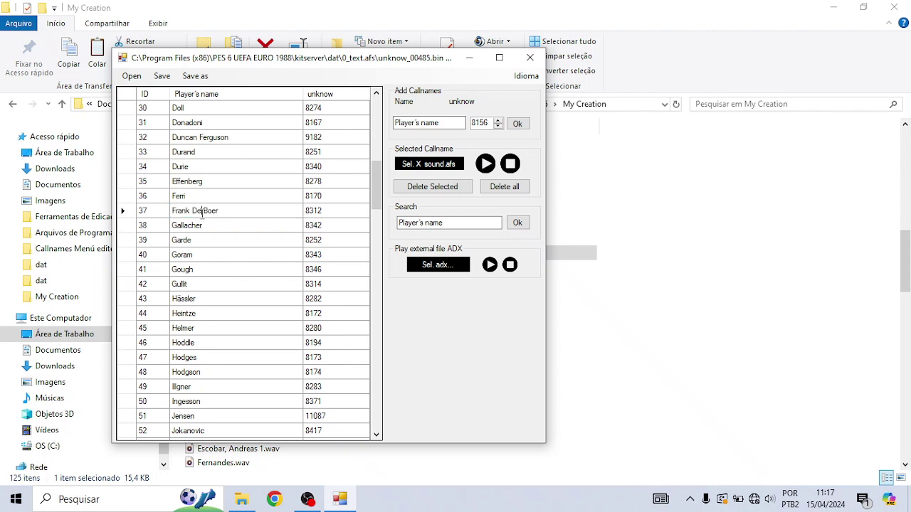
drag(226, 211, 167, 212)
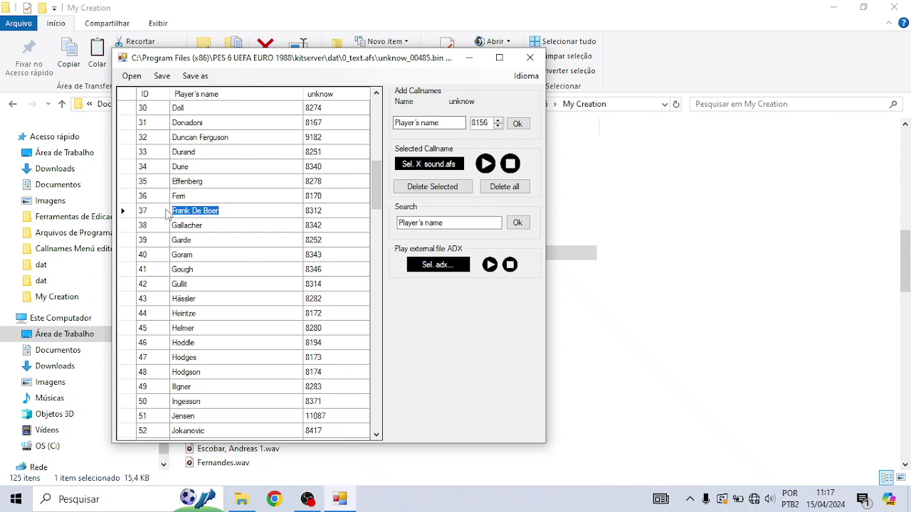
text(Cruijf)
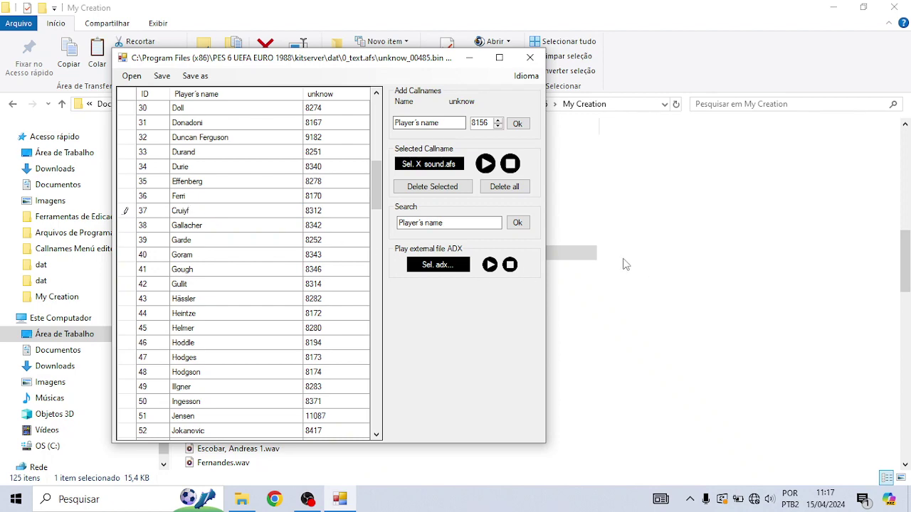
click(427, 266)
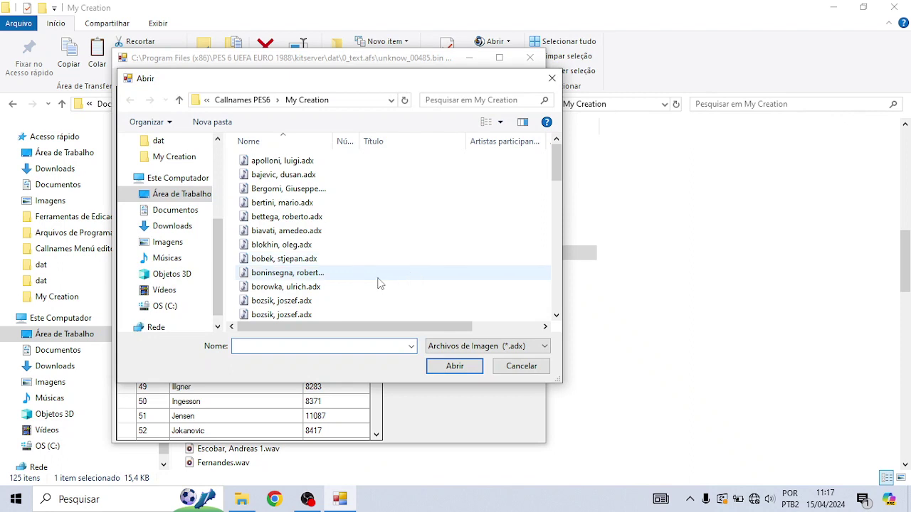
click(287, 273)
key(c)
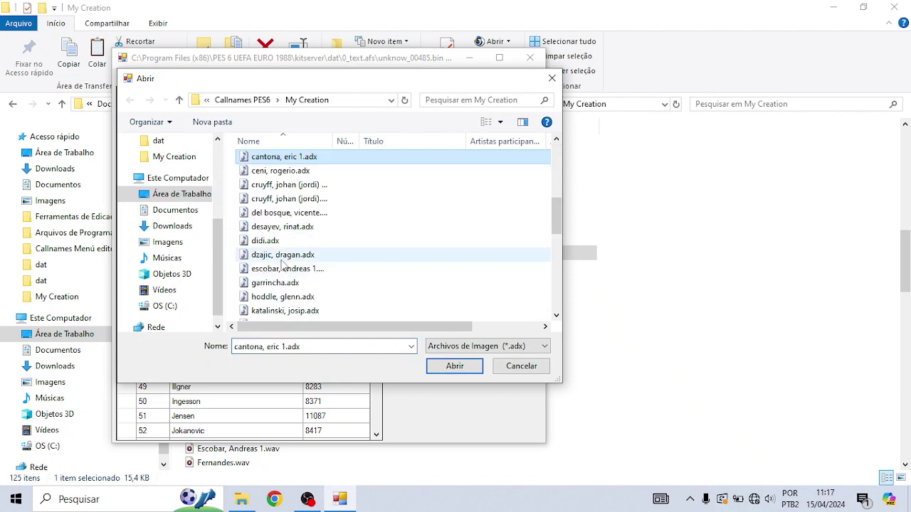
double_click(262, 201)
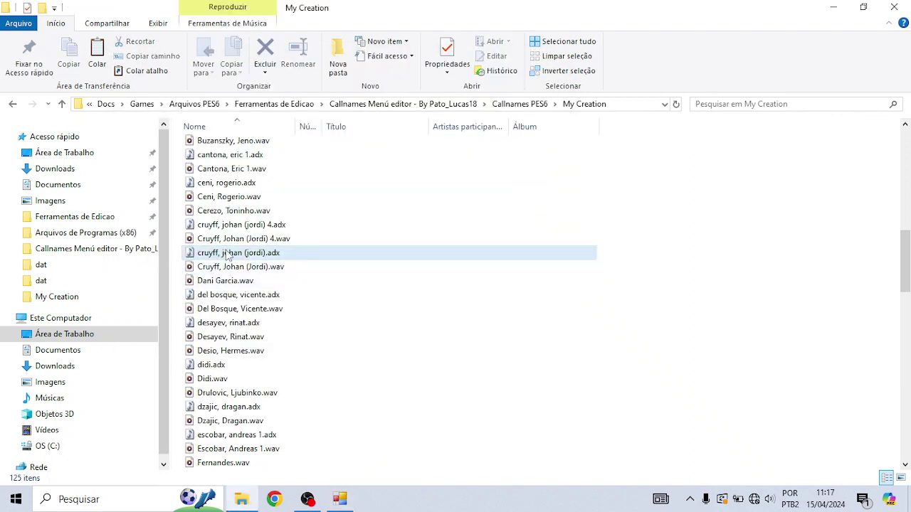
click(339, 499)
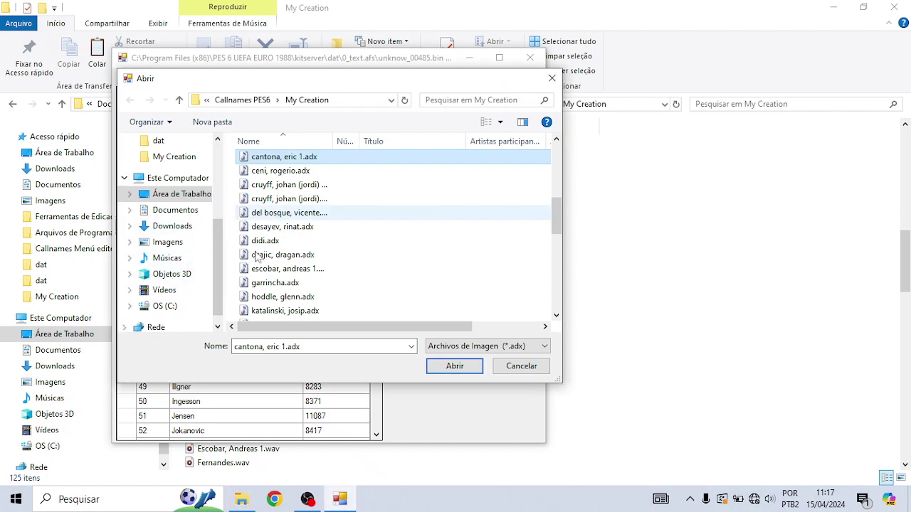
click(521, 366)
click(182, 211)
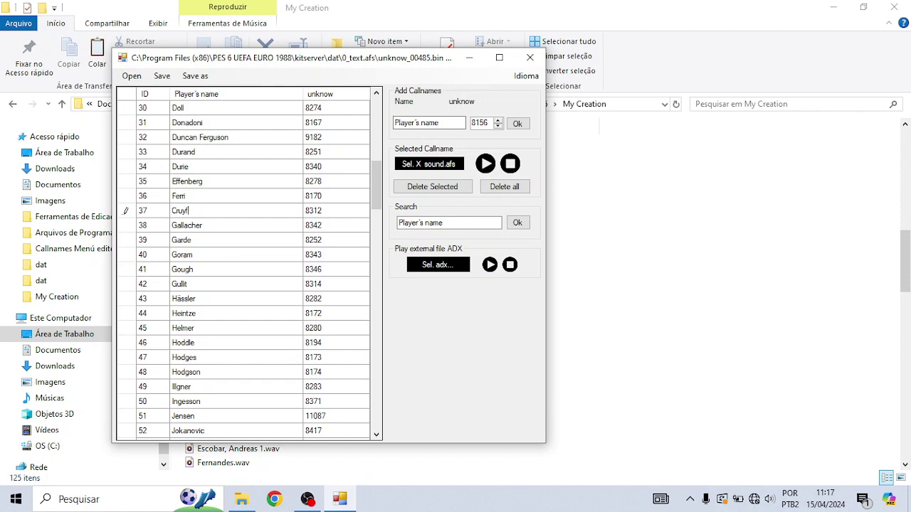
click(230, 225)
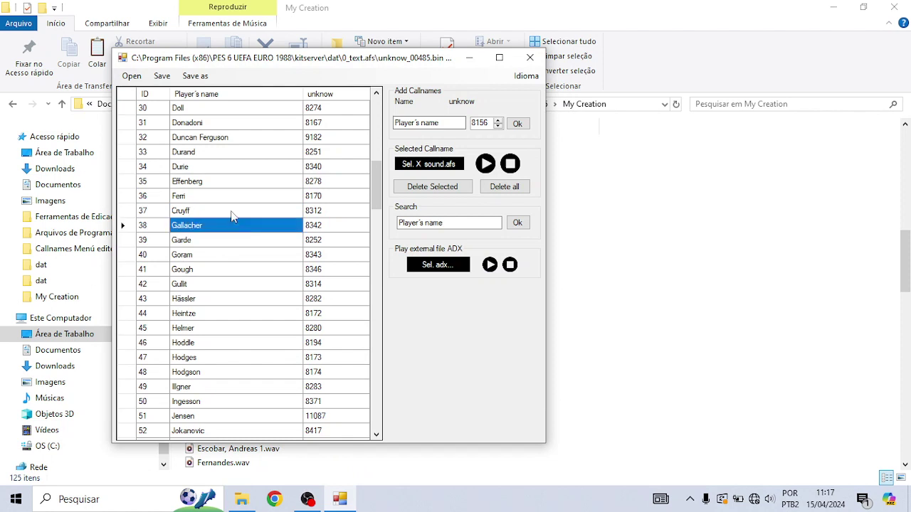
click(232, 210)
Duplicate cruyff, johan (jordi).adx within the My Creation folder and widen the name column to fit the copy's full name
click(324, 213)
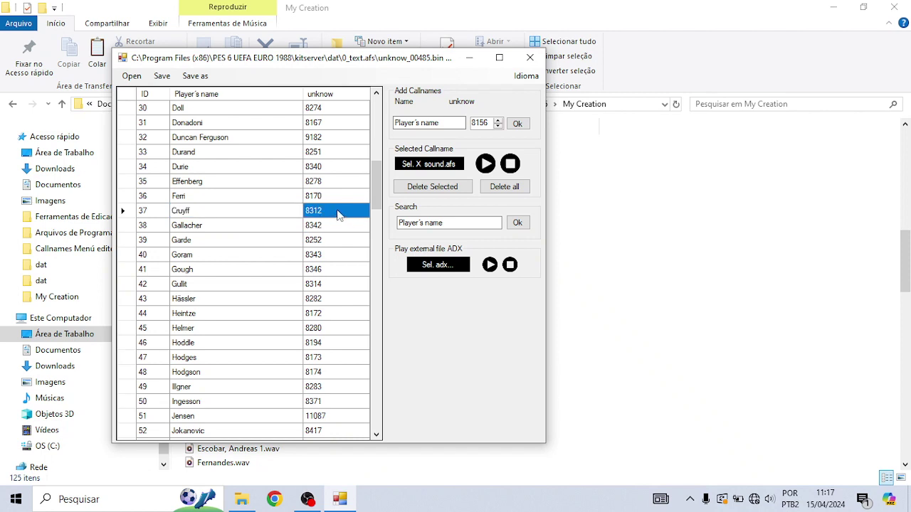
click(660, 231)
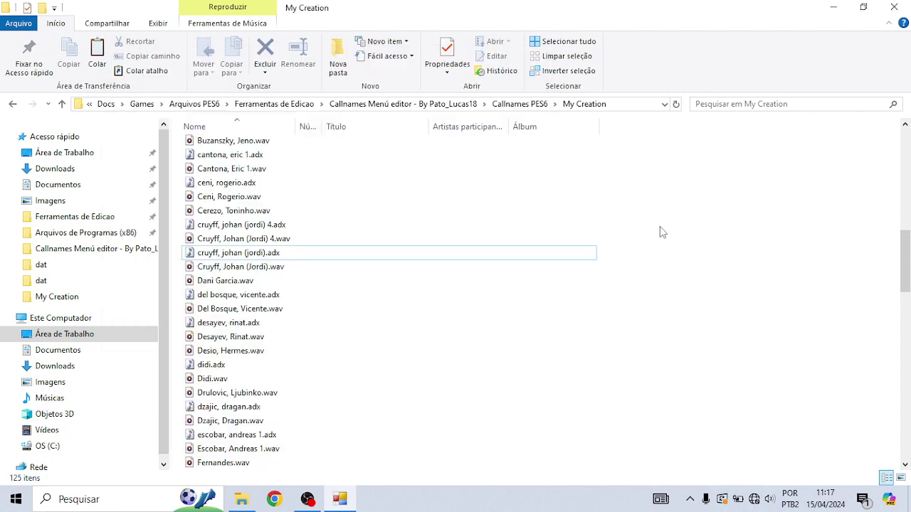
click(236, 255)
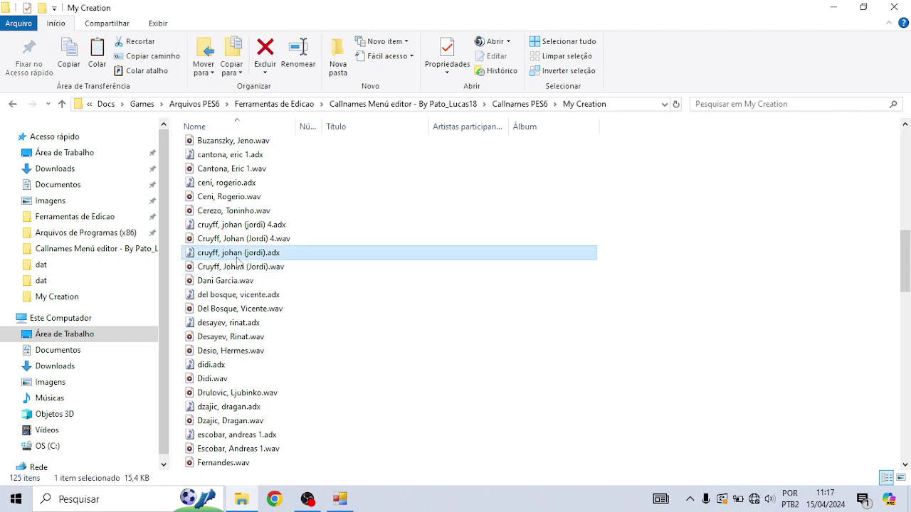
right_click(238, 259)
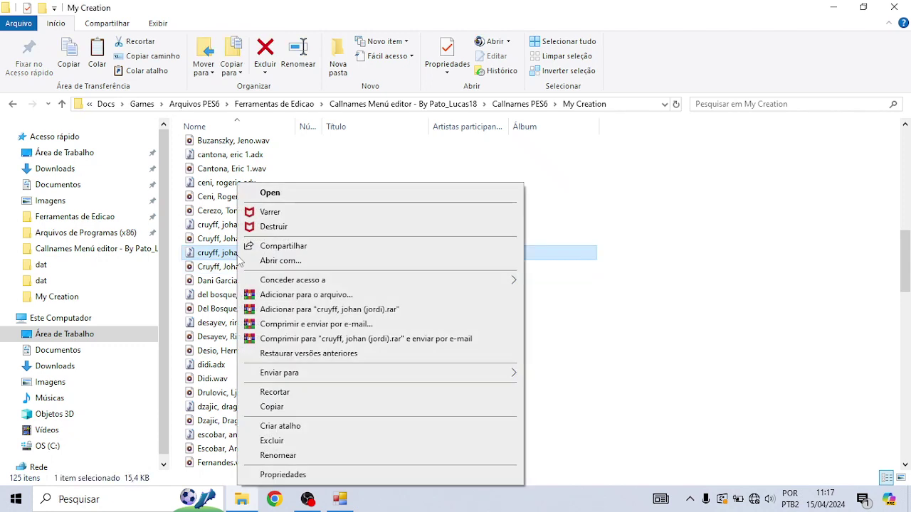
click(693, 266)
click(255, 254)
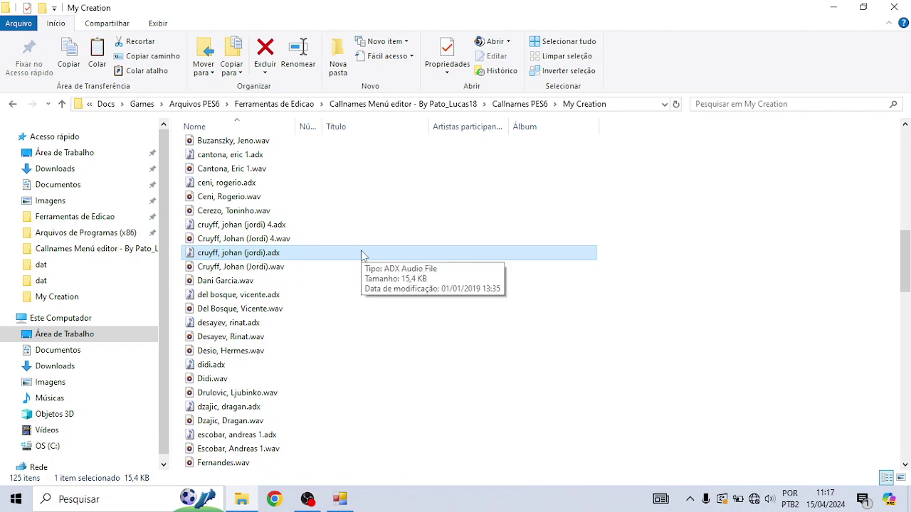
key(ctrl+c)
key(ctrl+v)
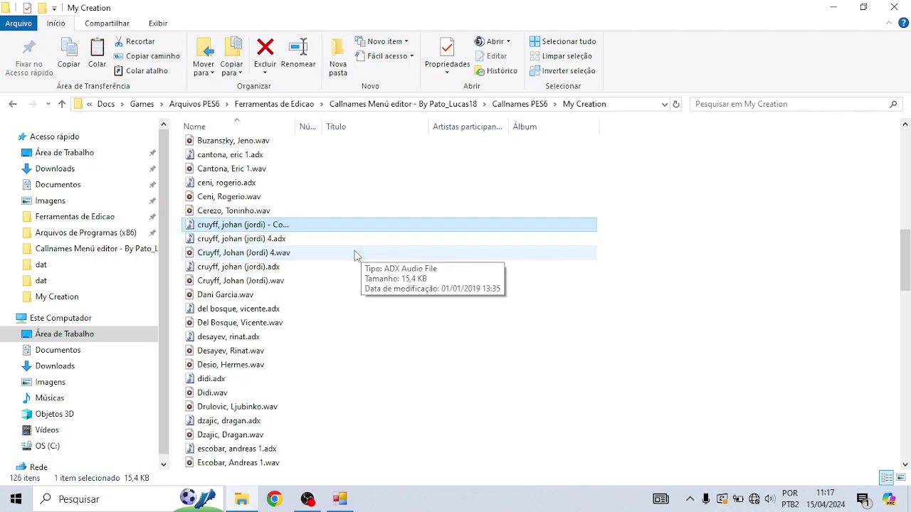
double_click(297, 126)
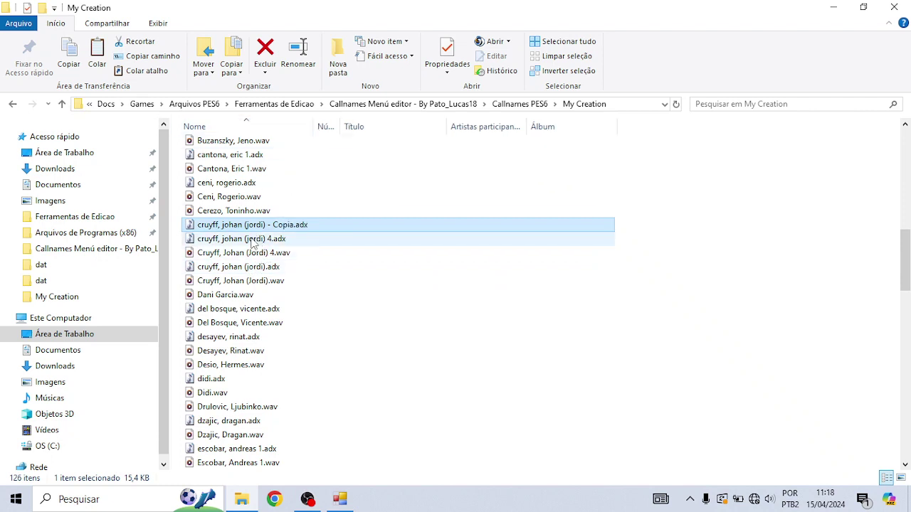
Look up Cruyff's number 8312 in Callnames Menú editor and rename the copied ADX file in My Creation to unknow_008312.adx
click(340, 499)
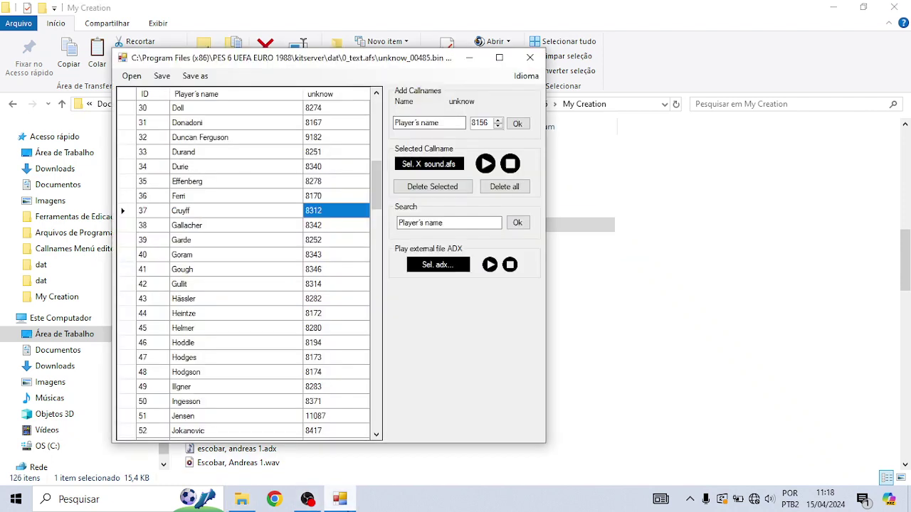
click(312, 210)
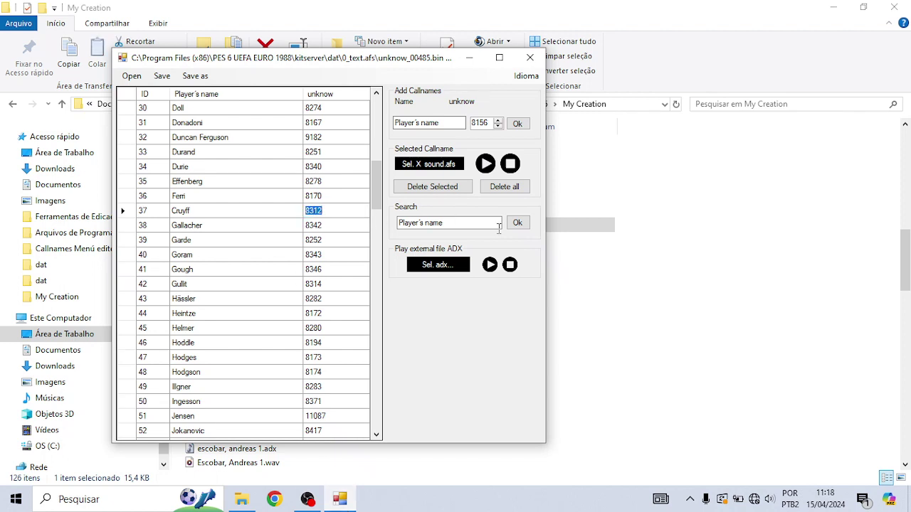
click(605, 240)
click(254, 225)
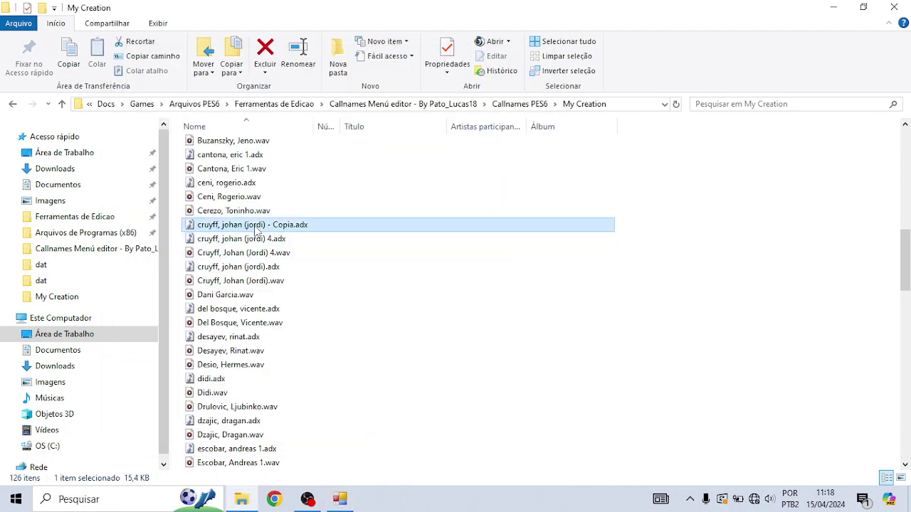
click(255, 225)
text(unkwon.adx)
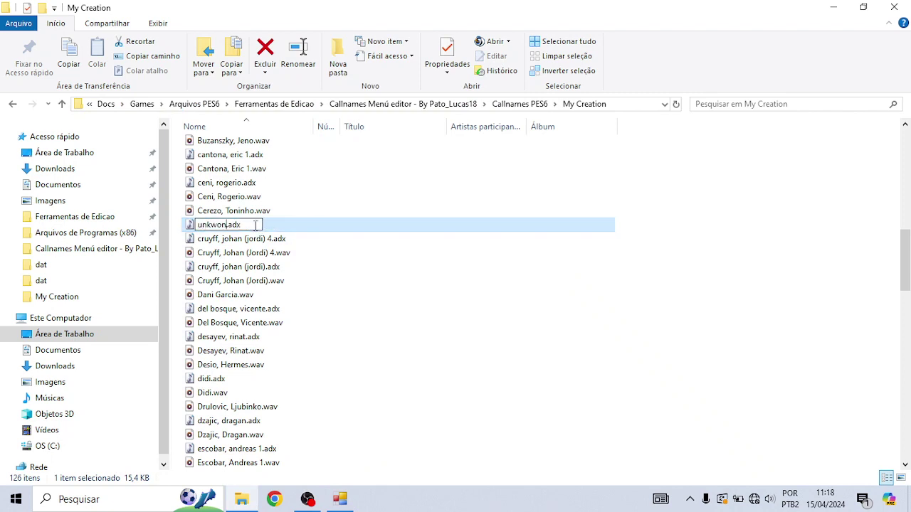
key(BackSpace)
key(BackSpace)
key(BackSpace)
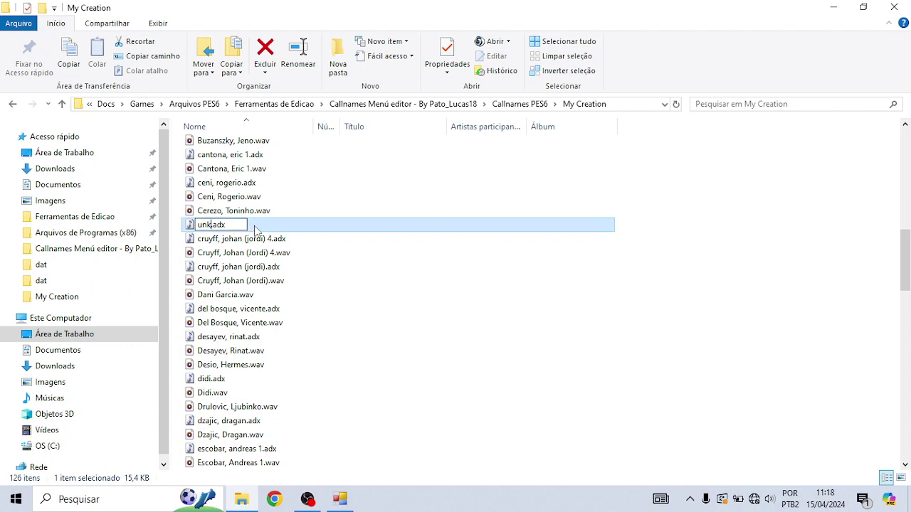
text(now_)
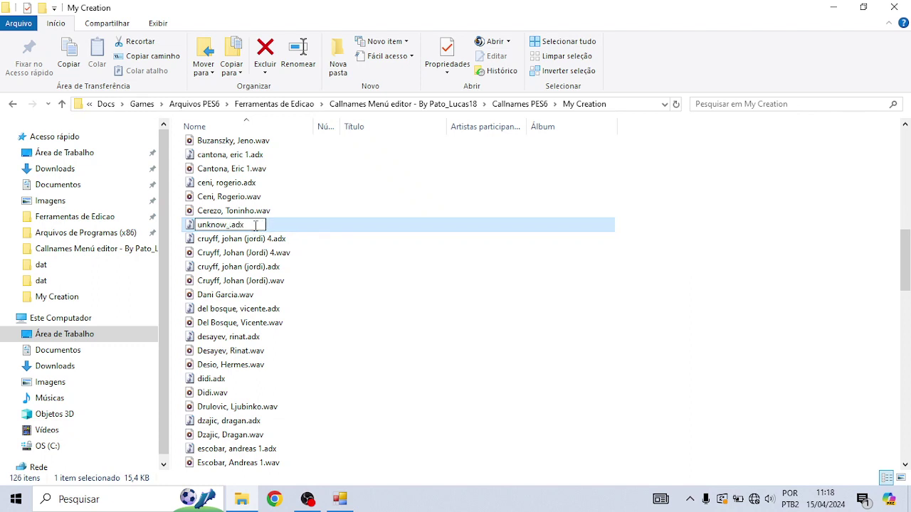
text(008312)
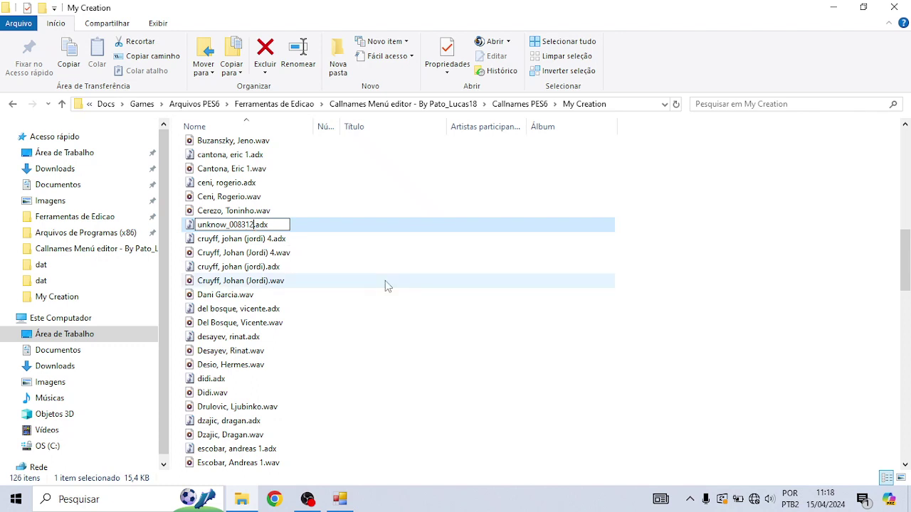
click(393, 340)
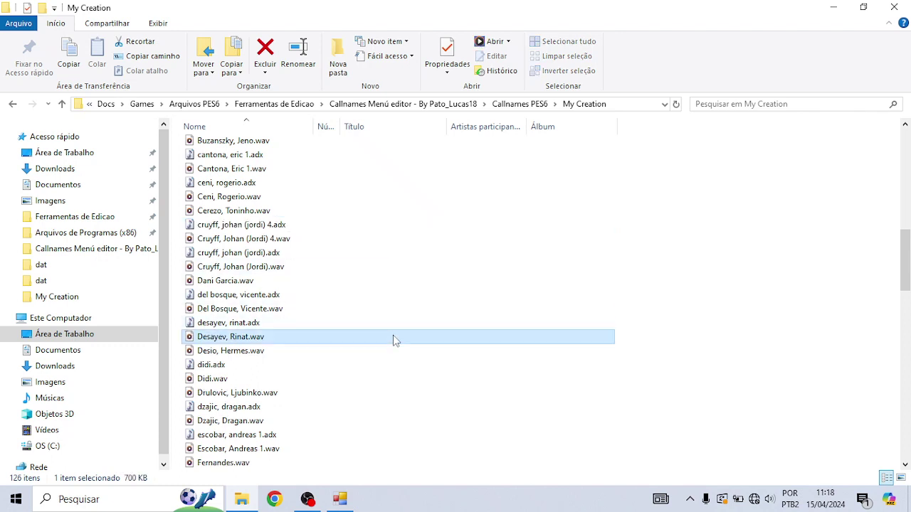
Find unknow_008312.adx in the My Creation folder and place it on the desktop
click(258, 266)
key(u)
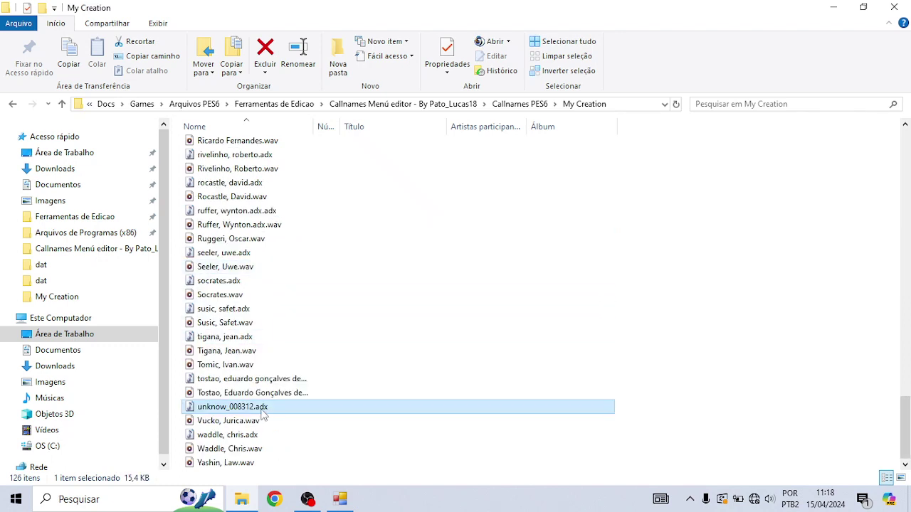
click(833, 8)
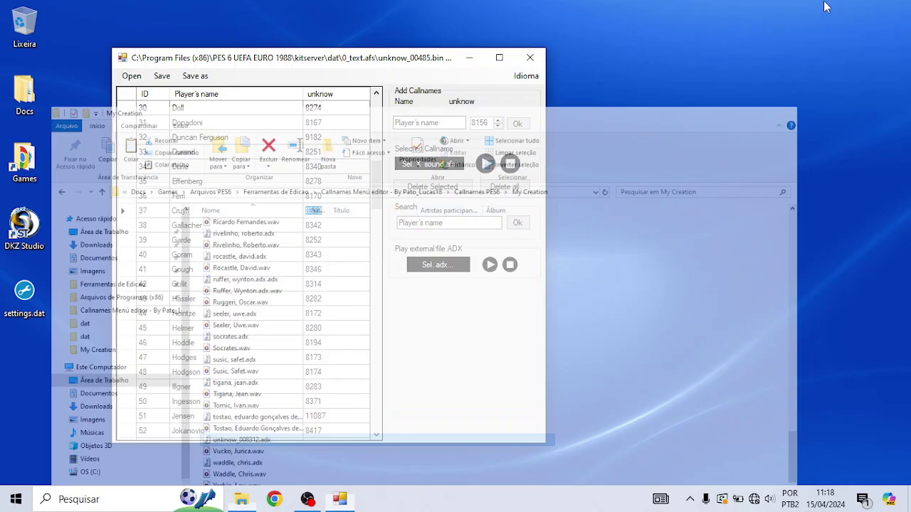
click(70, 396)
key(ctrl+v)
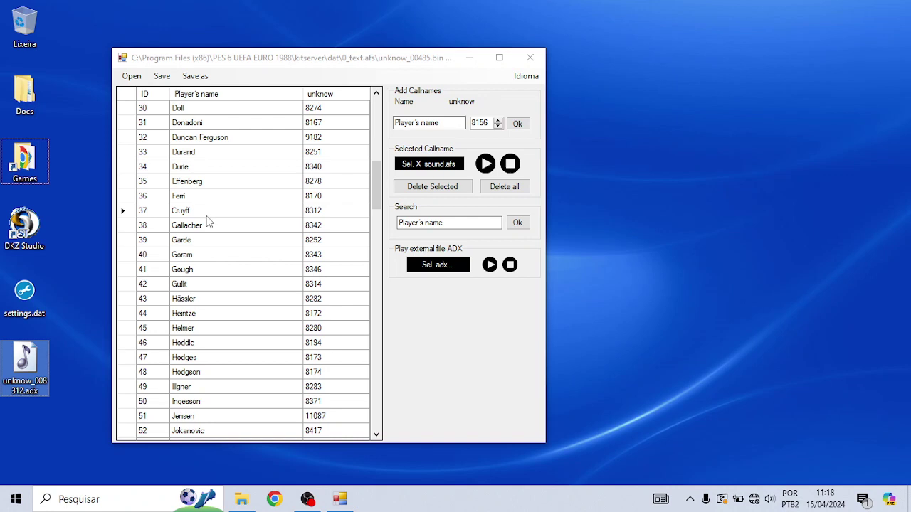
Save the edited callname list in Callnames Menú editor and move its window clear of the desktop icons
click(162, 76)
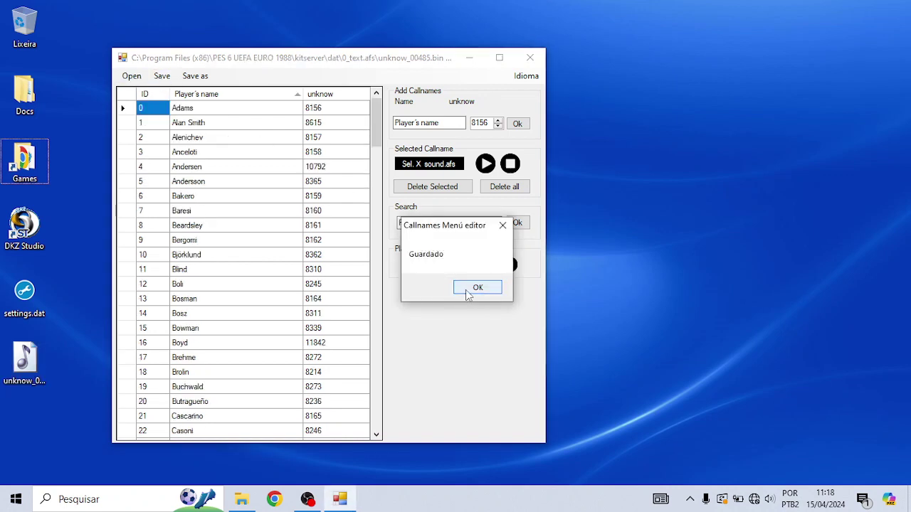
click(467, 290)
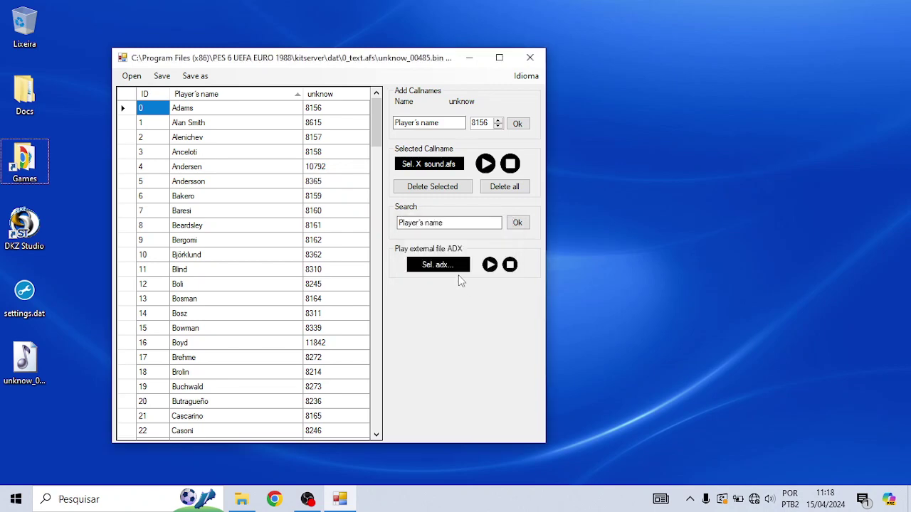
drag(458, 59, 655, 61)
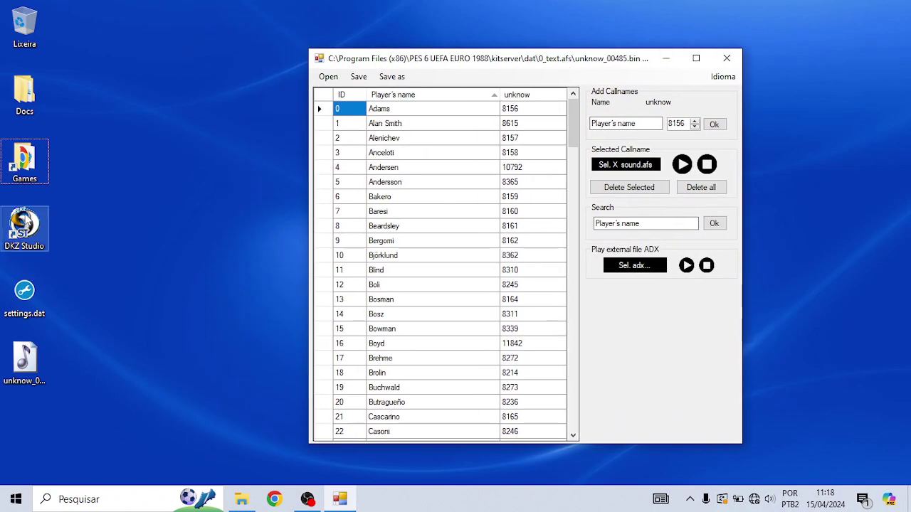
Launch DkZ Studio and open e_sound.afs from the PES 6 UEFA Euro 1988\dat folder
double_click(27, 222)
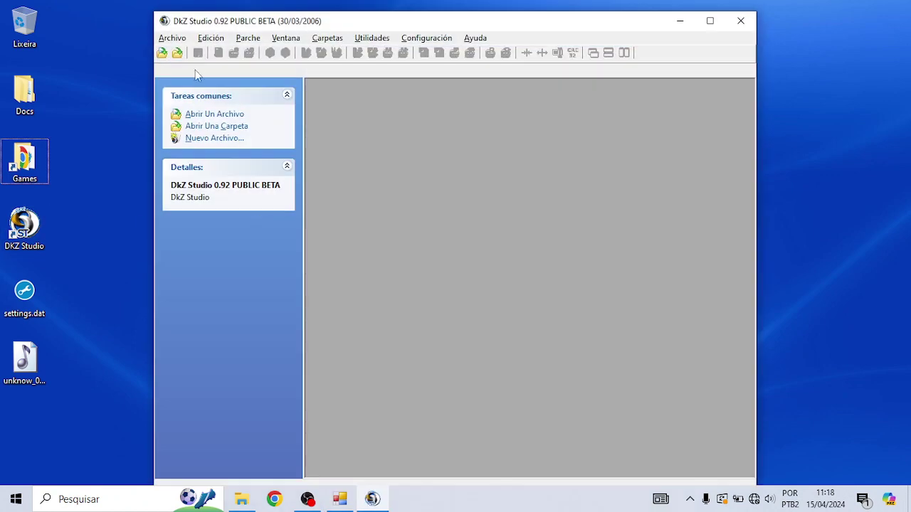
click(162, 54)
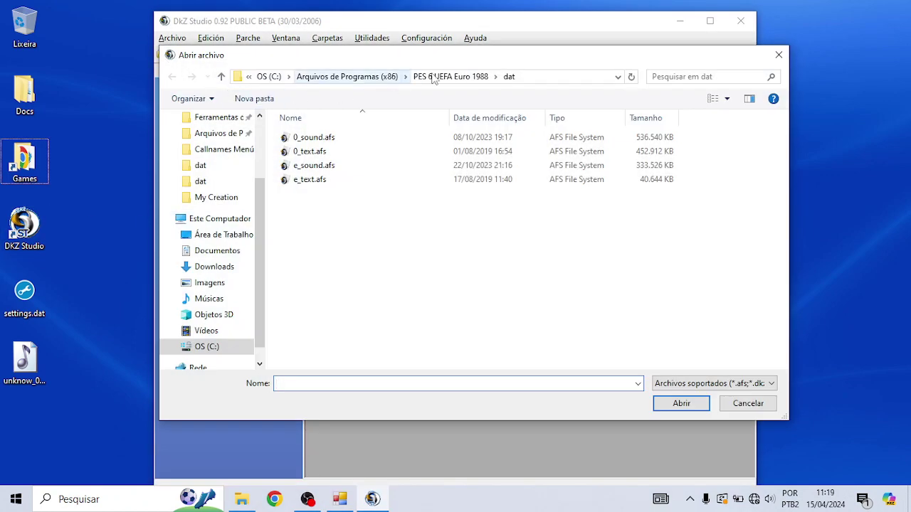
click(449, 76)
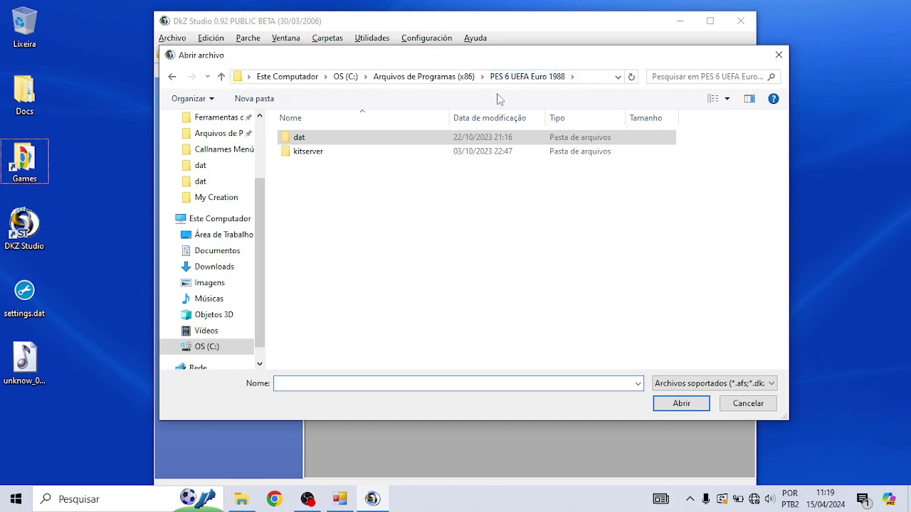
double_click(303, 142)
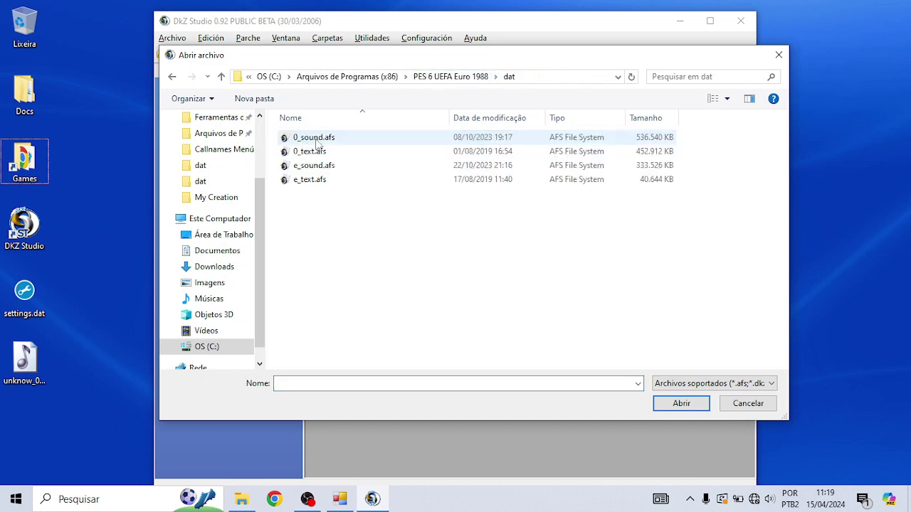
double_click(305, 169)
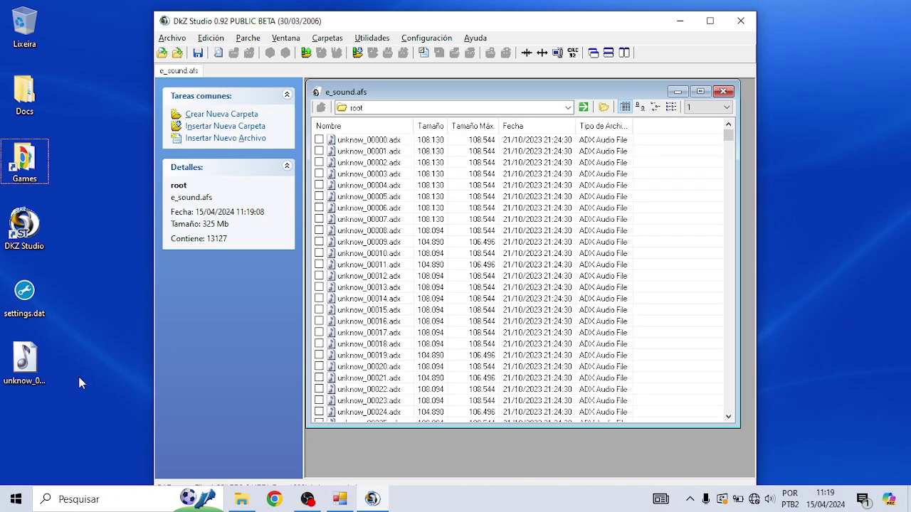
Try importing unknow_008312.adx into e_sound.afs, compare its name with the entries in block 9, and close the archive unsaved
drag(25, 358, 475, 252)
scroll(476, 252, down, 20)
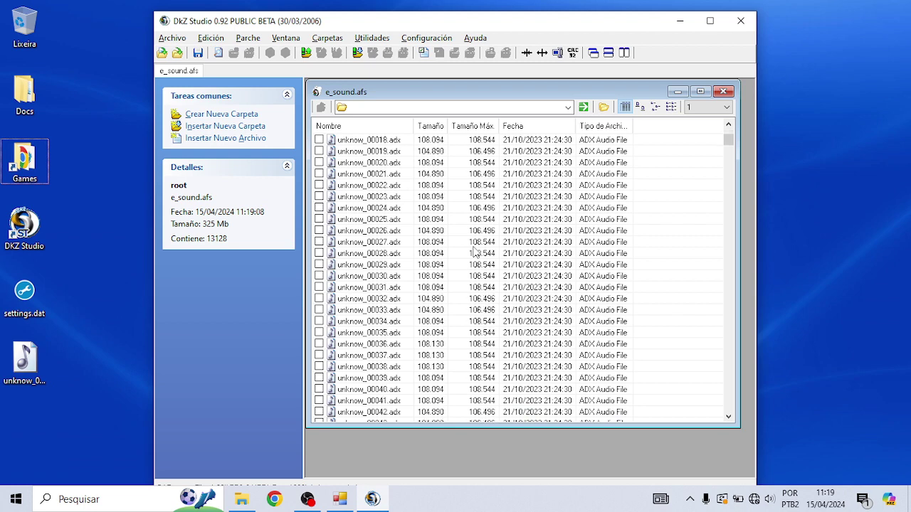
scroll(479, 247, down, 4)
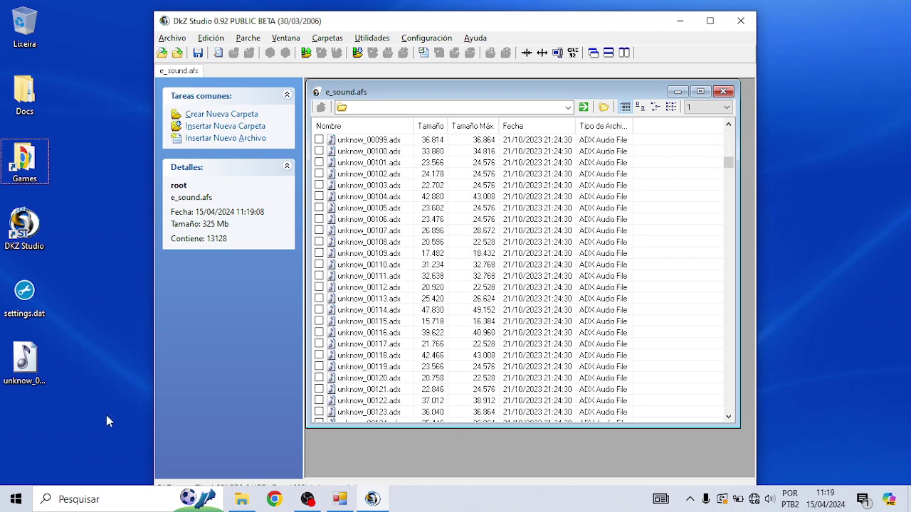
click(25, 353)
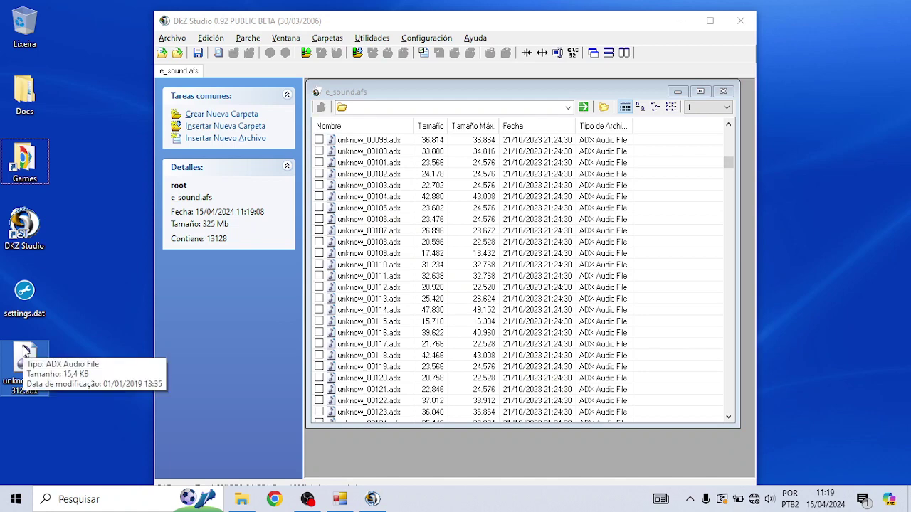
click(718, 107)
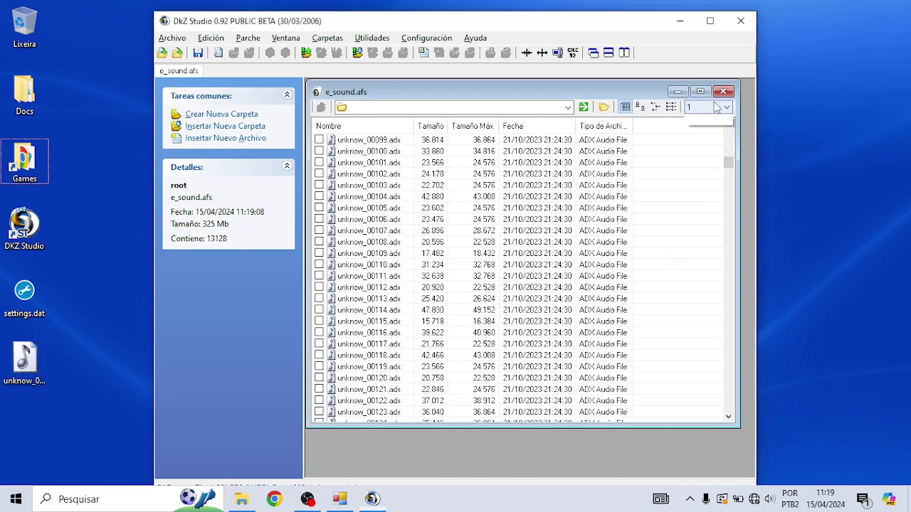
click(699, 192)
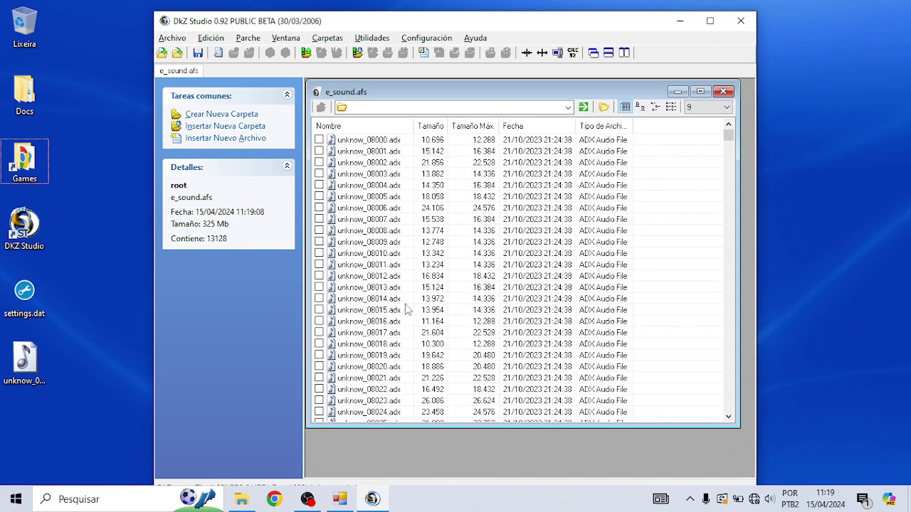
click(27, 359)
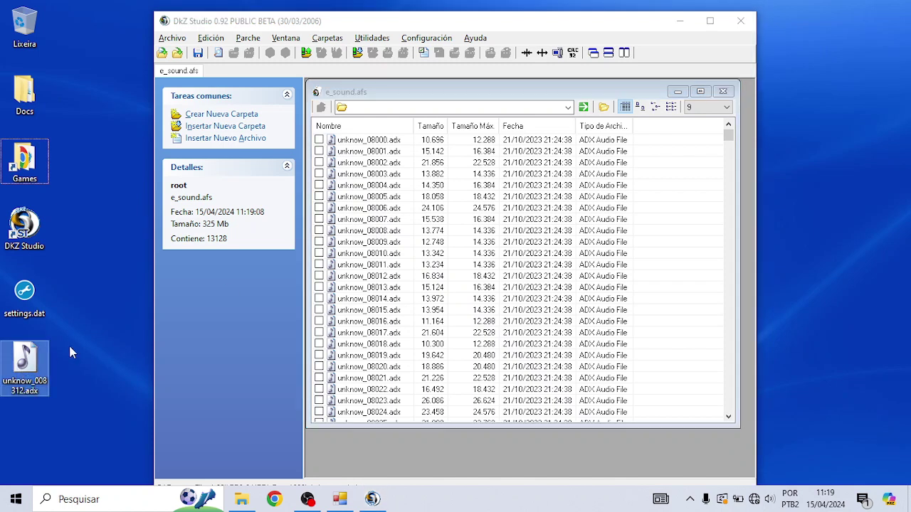
click(724, 93)
Rename the ADX file on the desktop to unknow_08312.adx to match the archive's five-digit numbering
click(33, 375)
key(F2)
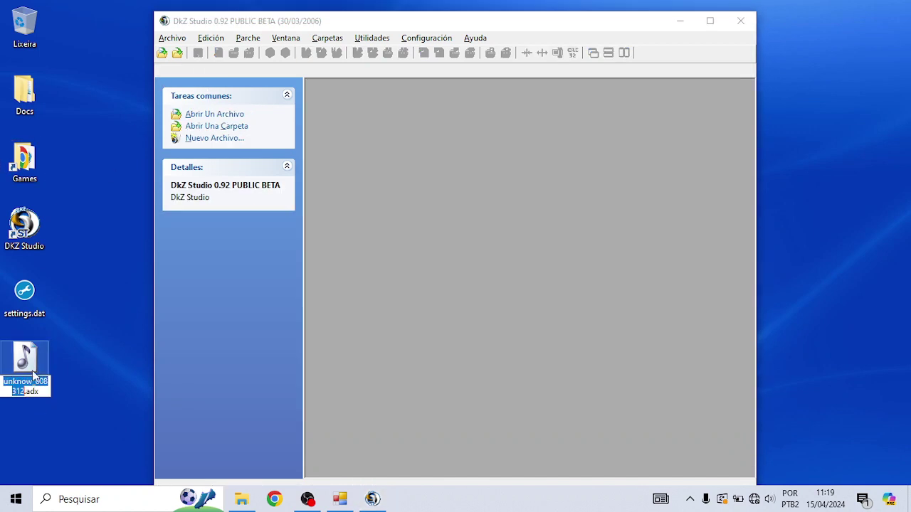
click(41, 383)
key(BackSpace)
key(BackSpace)
text(6)
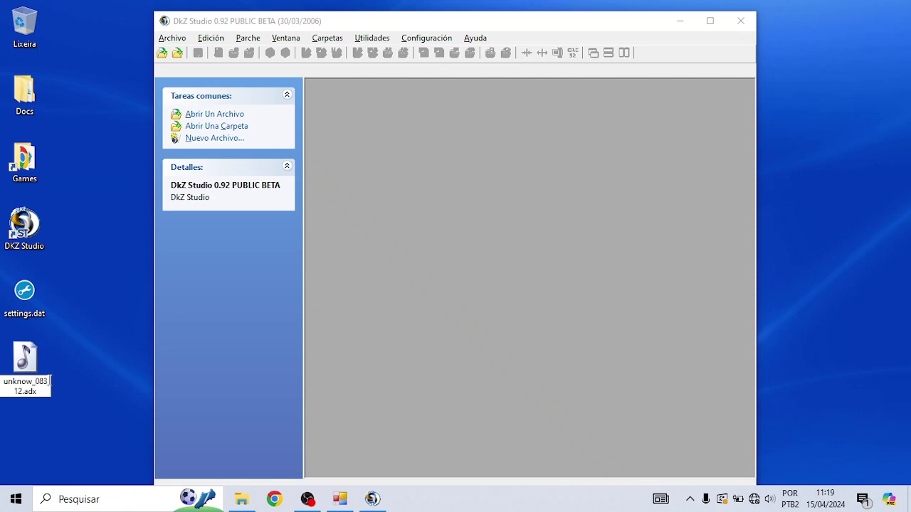
drag(37, 383, 25, 390)
key(Return)
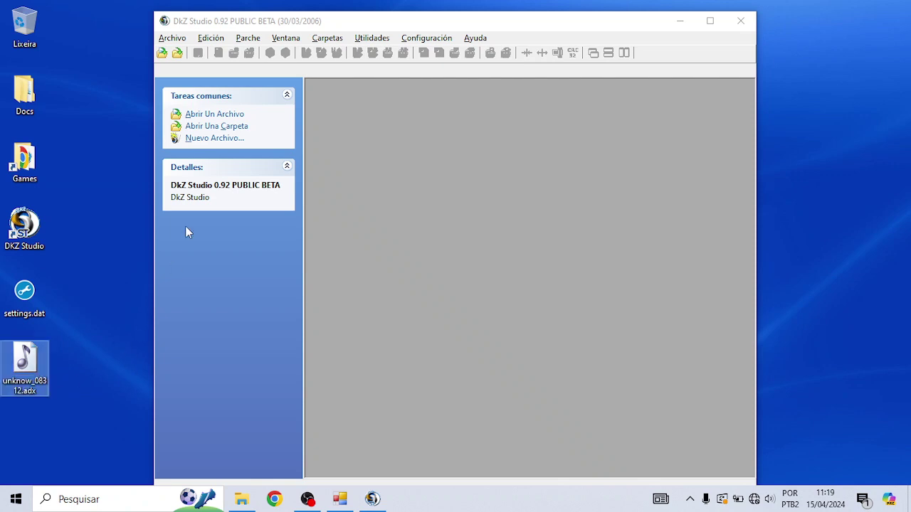
Reopen e_sound.afs in DkZ Studio and replace its unknow_08312.adx with the desktop file
click(170, 40)
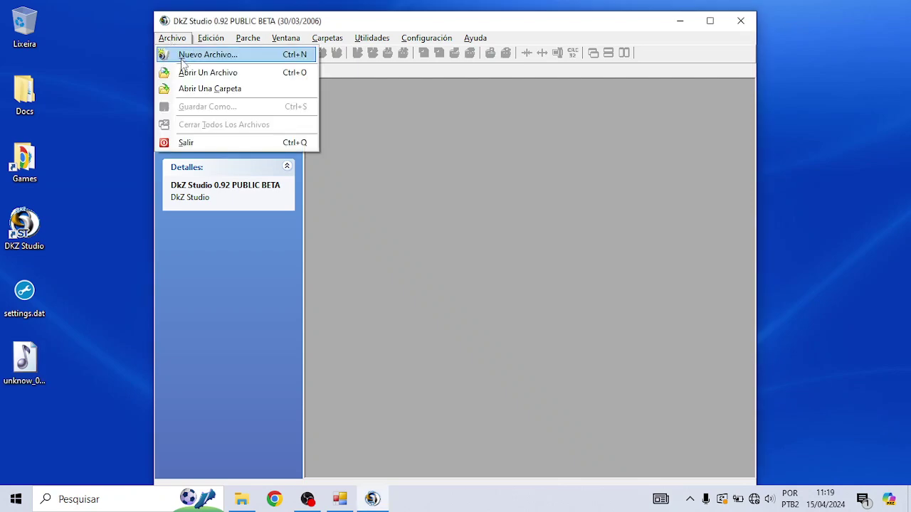
click(186, 72)
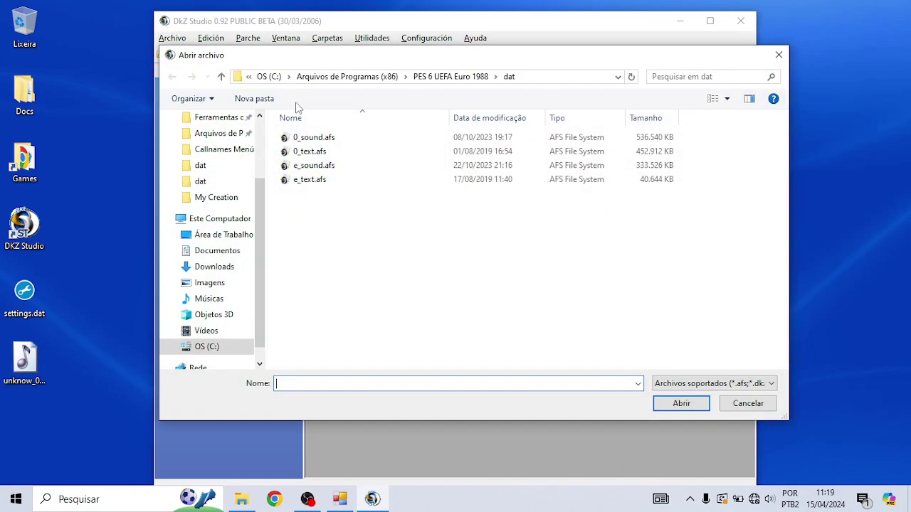
double_click(316, 167)
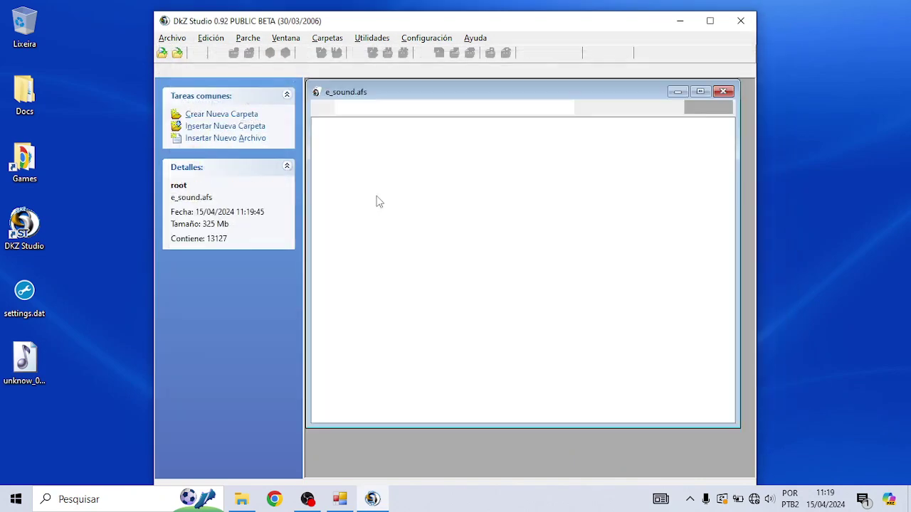
drag(24, 361, 459, 267)
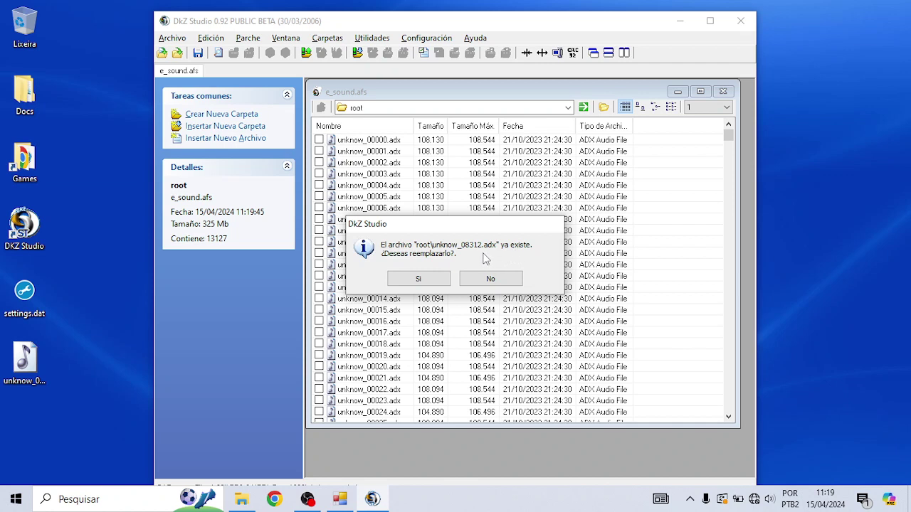
click(420, 279)
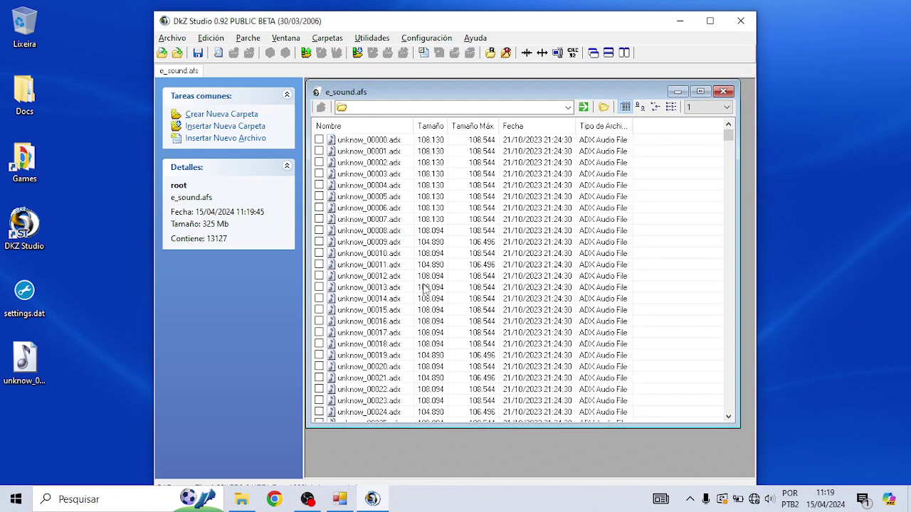
Save the modified archive to the desktop as e_sound.afs
click(197, 52)
click(226, 203)
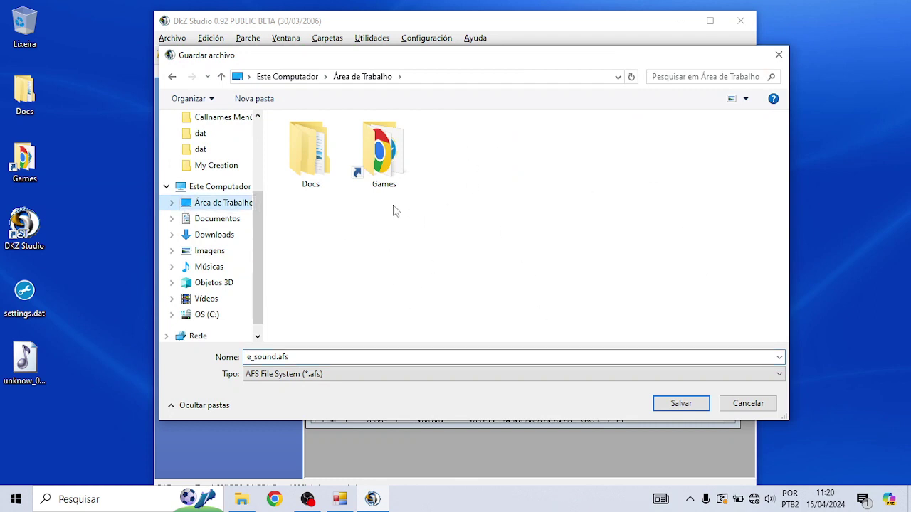
click(685, 405)
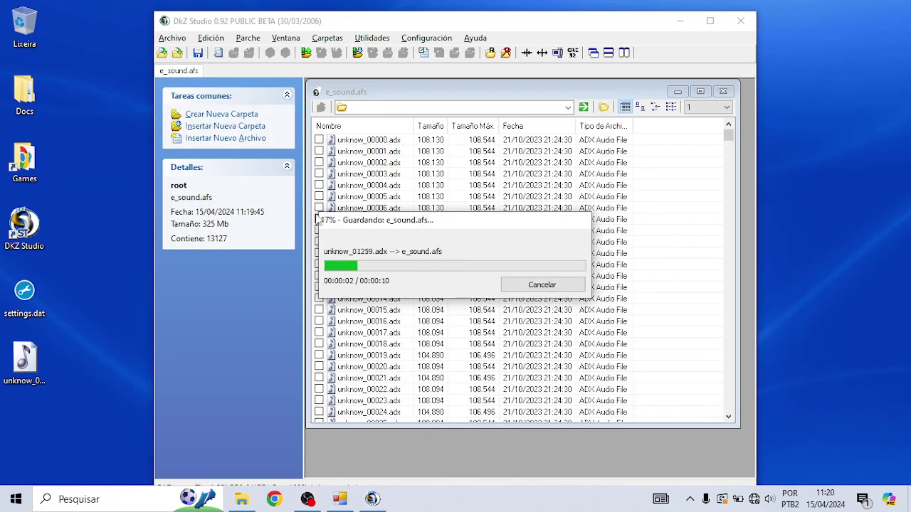
Locate the original e_sound.afs in the dat folder of PES 6 UEFA Euro 1988 while the archive saves
click(241, 499)
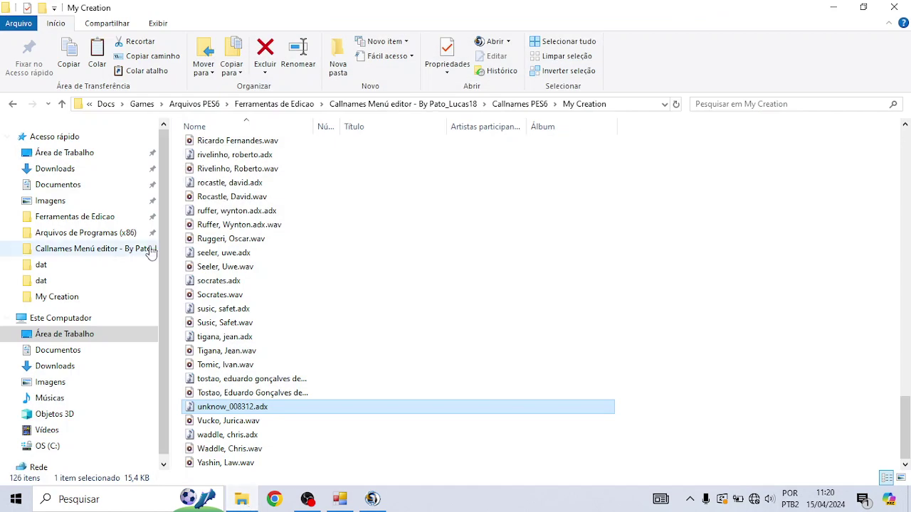
click(42, 282)
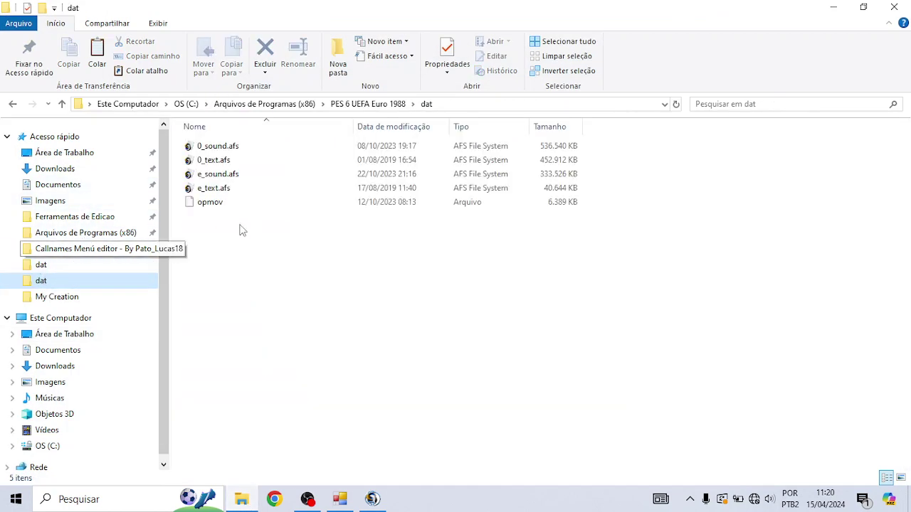
click(225, 178)
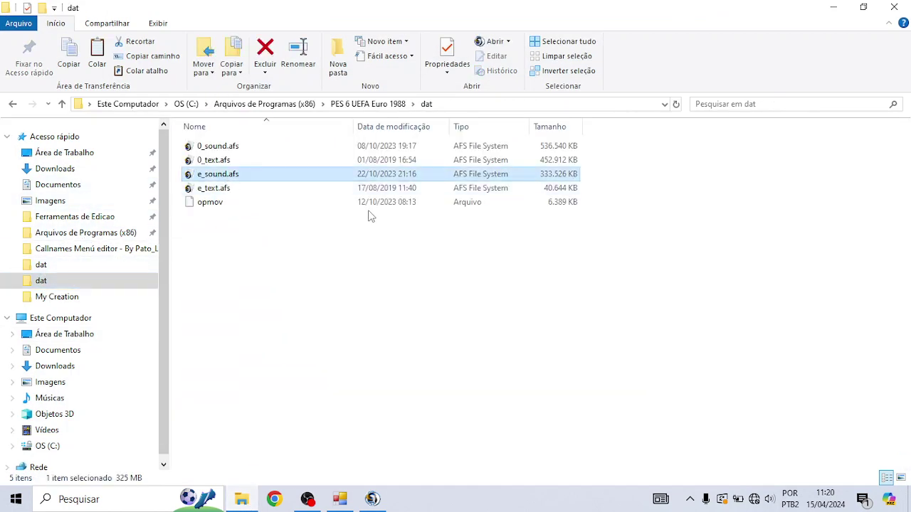
click(834, 6)
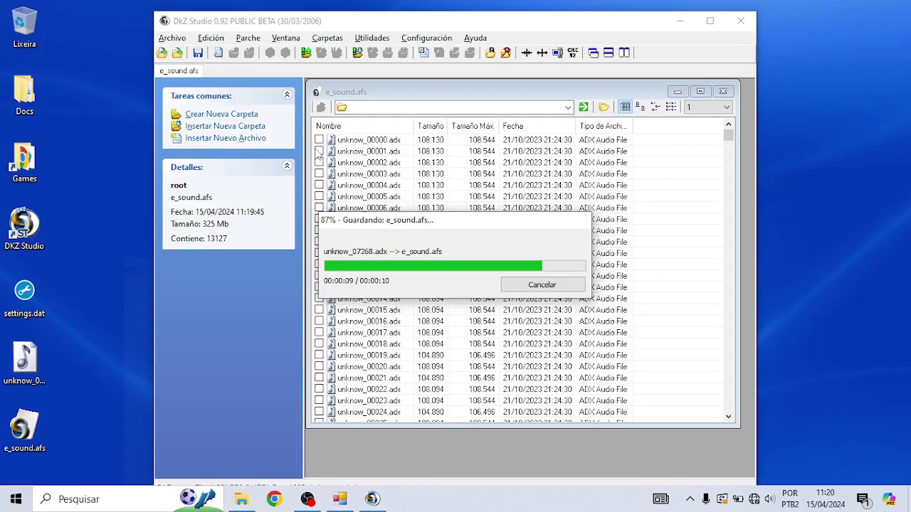
Refresh the desktop, check the saved e_sound.afs, and close the archive and DkZ Studio
right_click(22, 168)
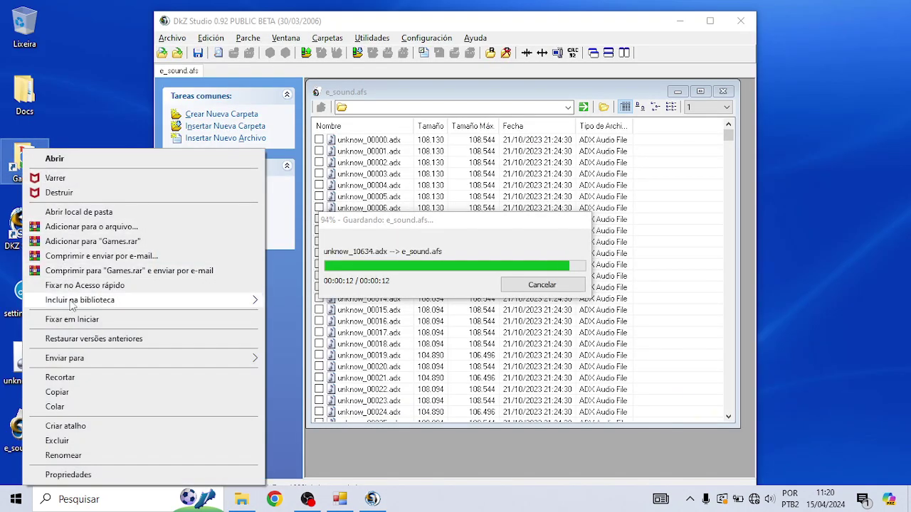
click(62, 407)
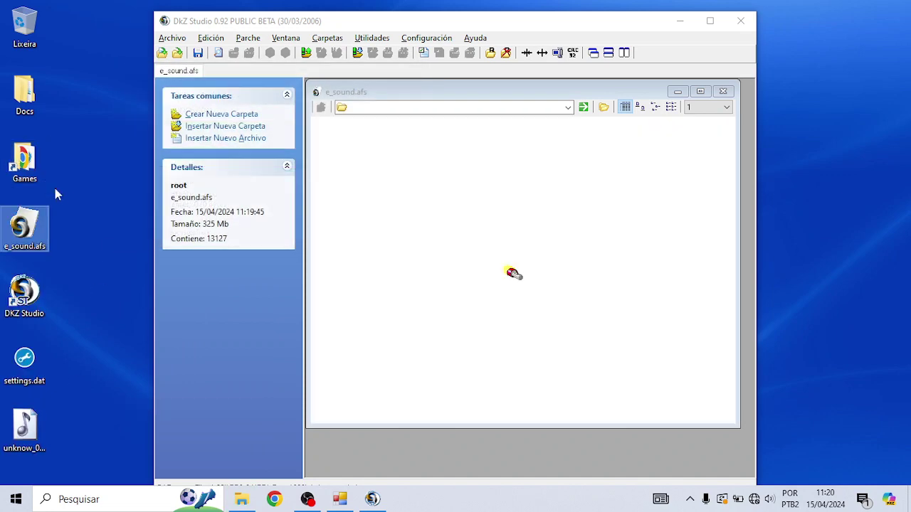
mouse_move(22, 237)
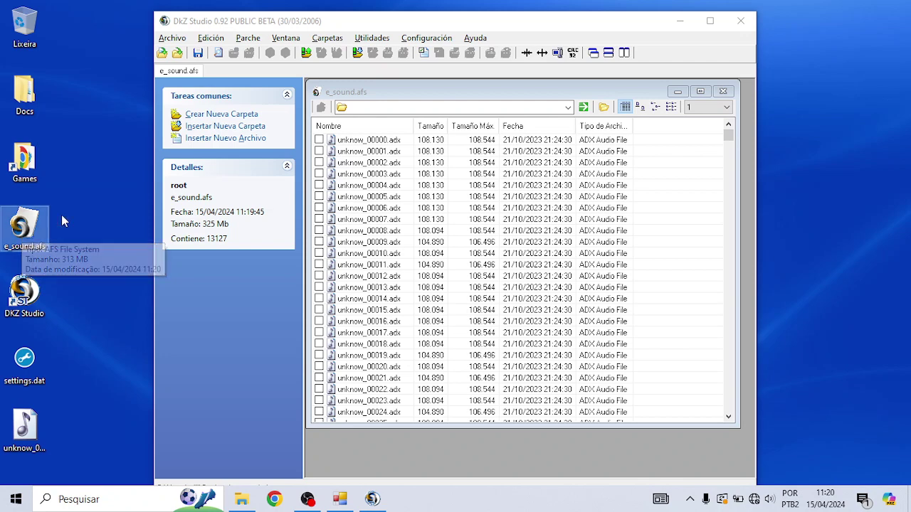
click(724, 93)
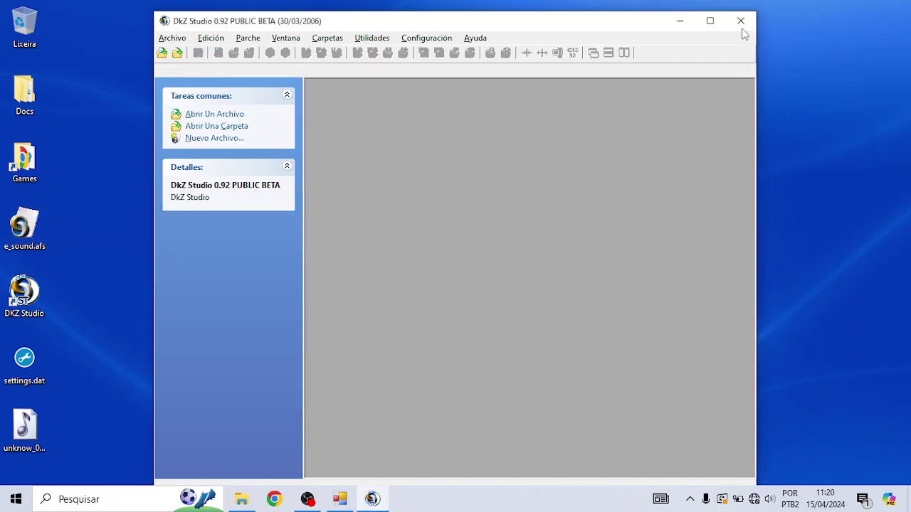
click(740, 21)
Move the desktop e_sound.afs into the game's dat folder, replacing the existing file and granting administrator permission
click(241, 499)
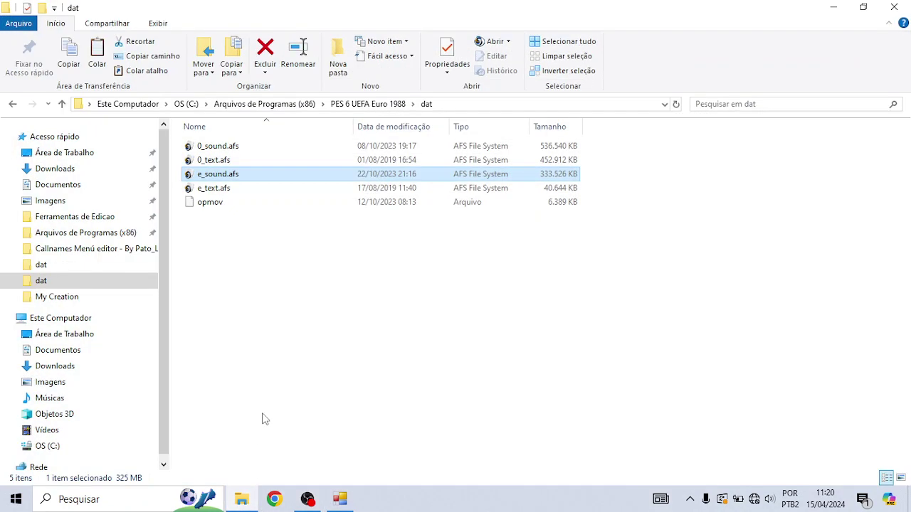
double_click(668, 17)
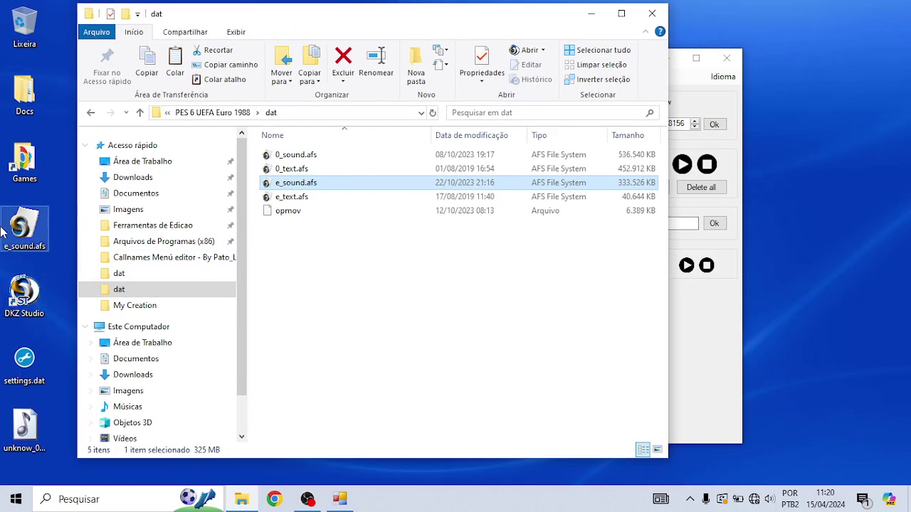
drag(24, 224, 412, 273)
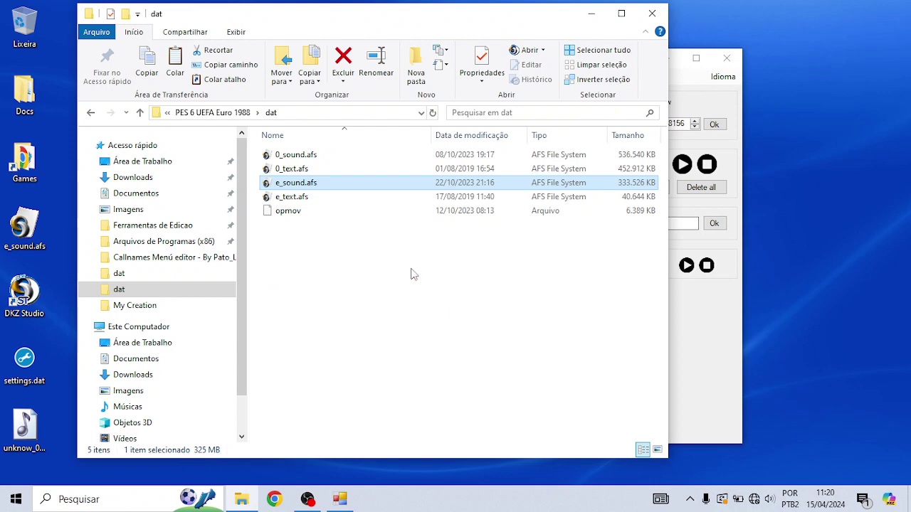
click(420, 142)
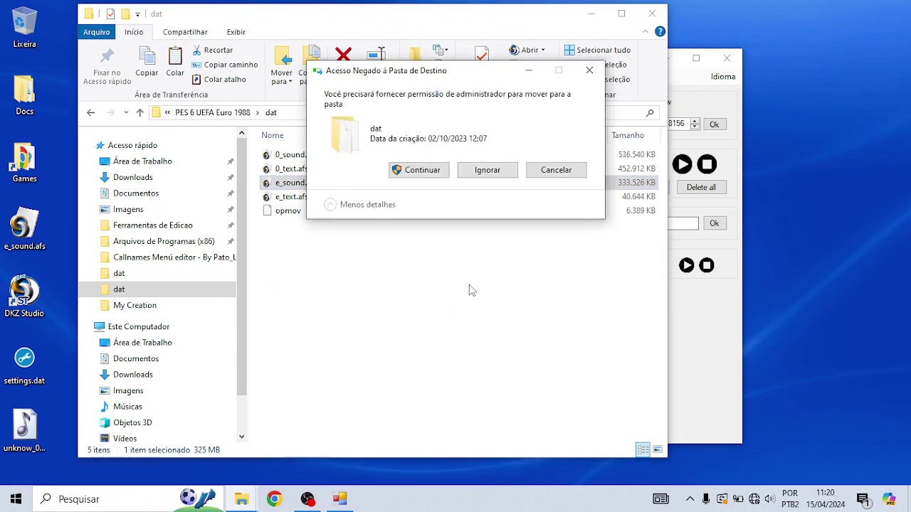
key(Return)
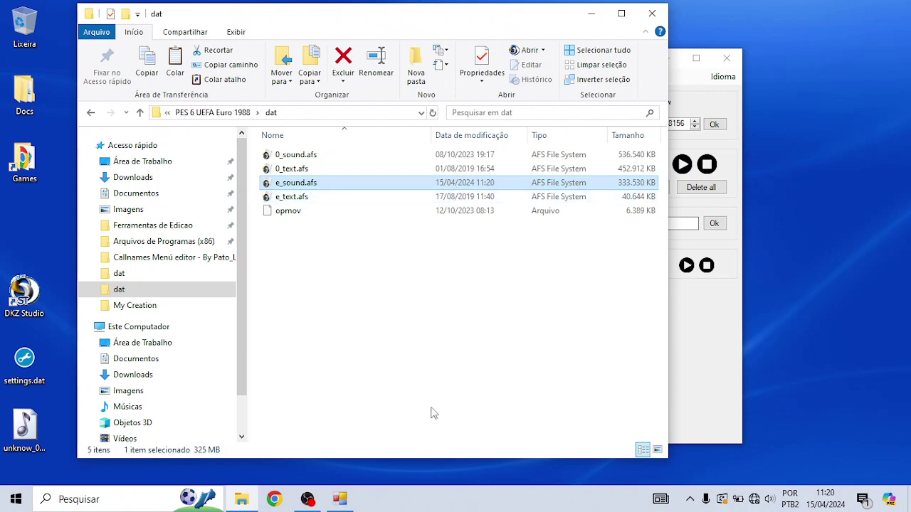
Switch to the callnames editor, select the Cruyff entry to play its callname, and close the editor
click(687, 90)
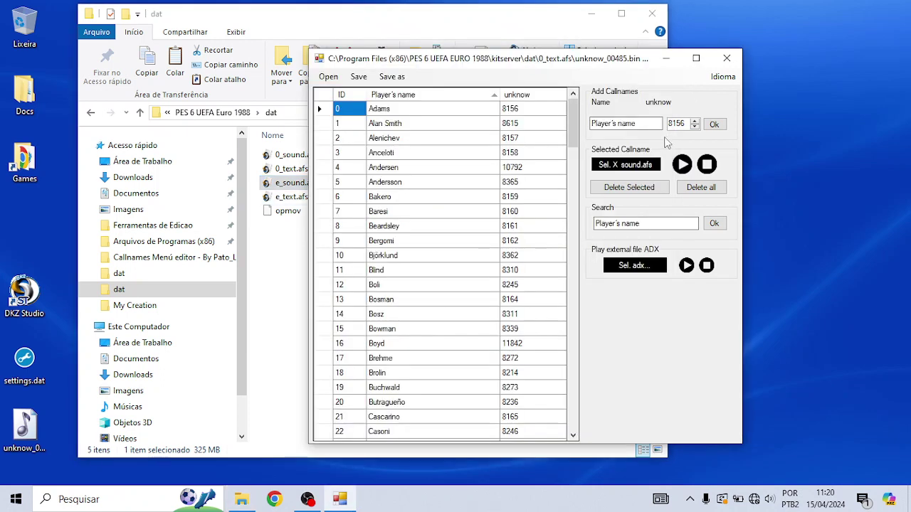
drag(519, 64, 452, 54)
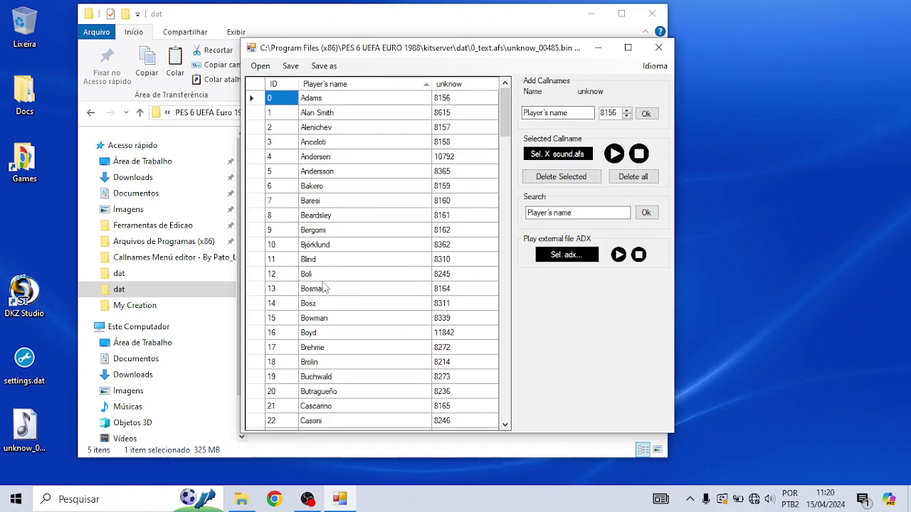
scroll(334, 366, down, 4)
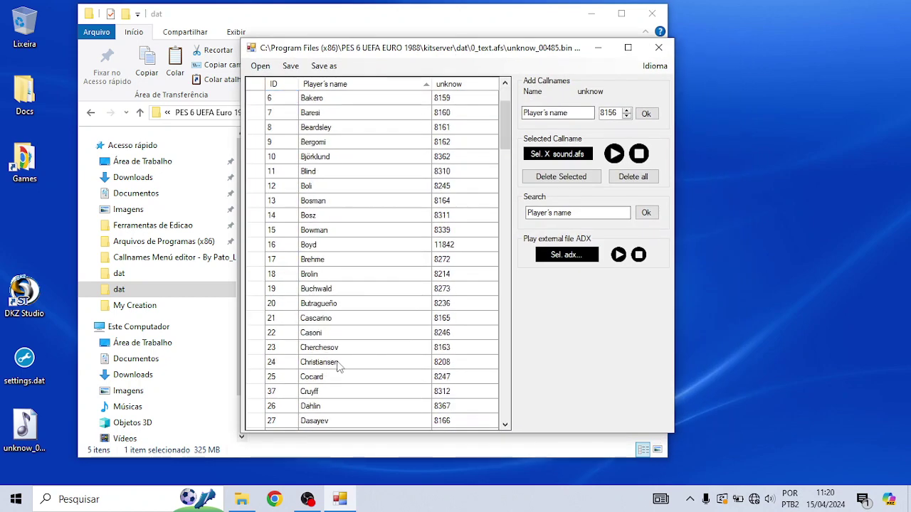
click(367, 303)
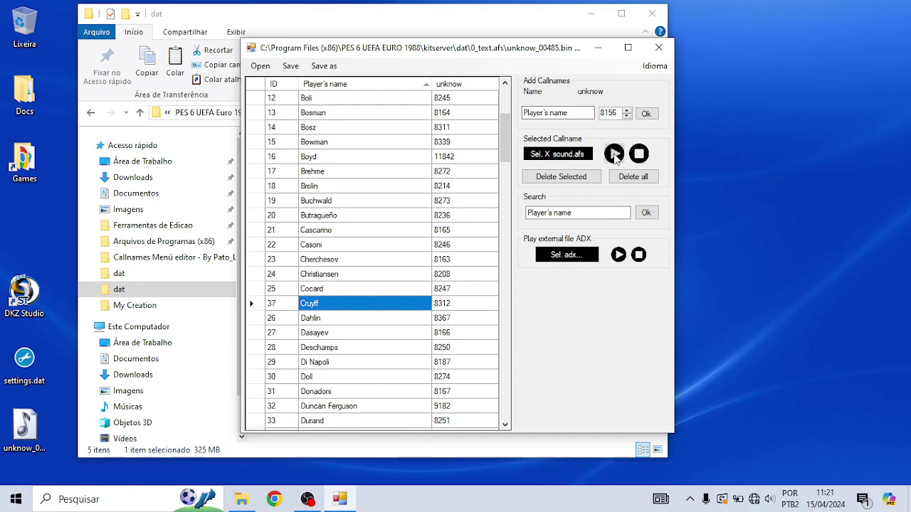
click(658, 48)
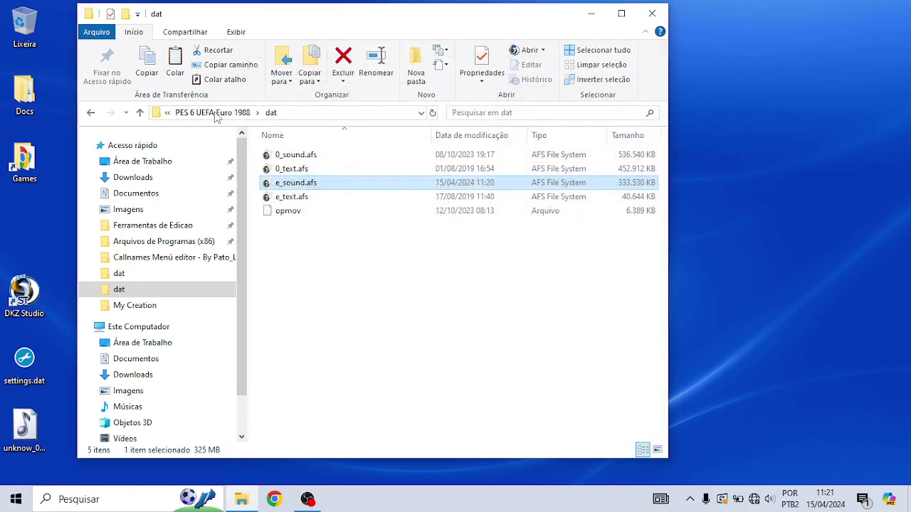
Launch pes6.exe from the PES 6 UEFA Euro 1988 folder and continue past the title screen
click(215, 116)
click(296, 185)
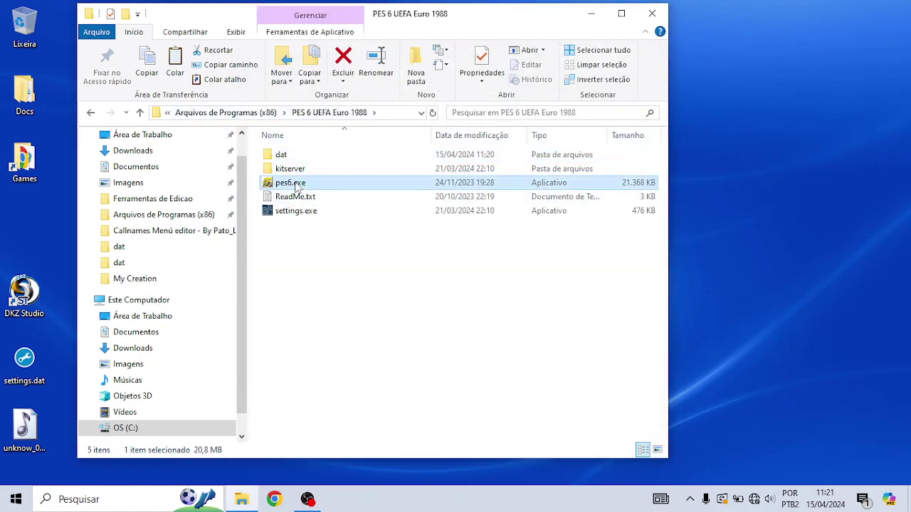
double_click(297, 185)
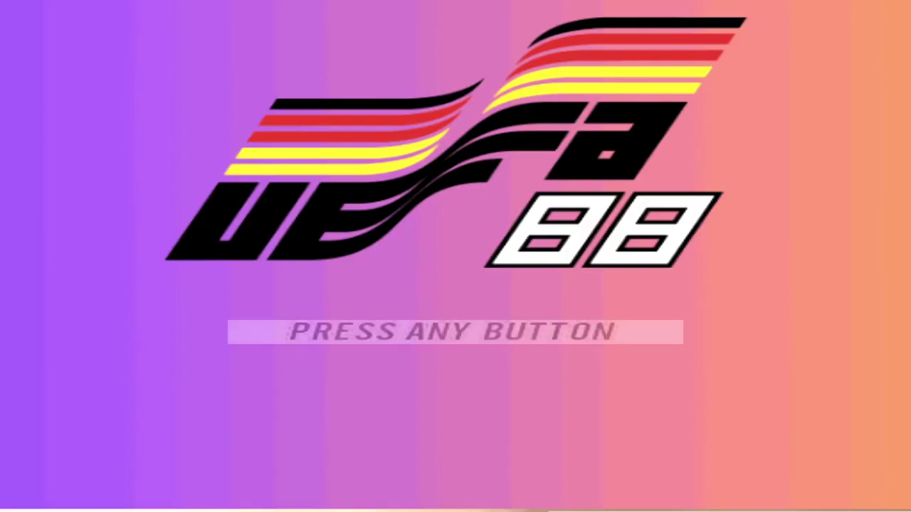
key(Return)
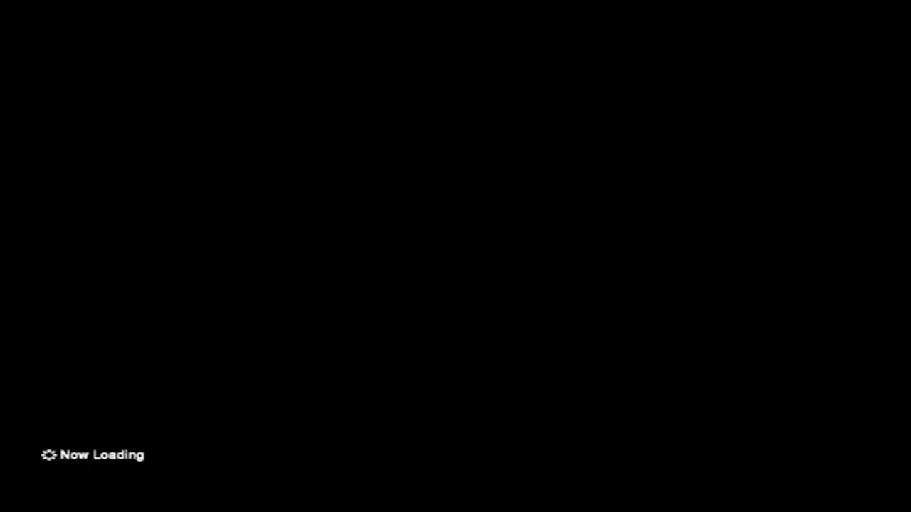
Enter the game's Edit mode and open player editing
key(Up)
key(Up)
key(Up)
key(Up)
key(Up)
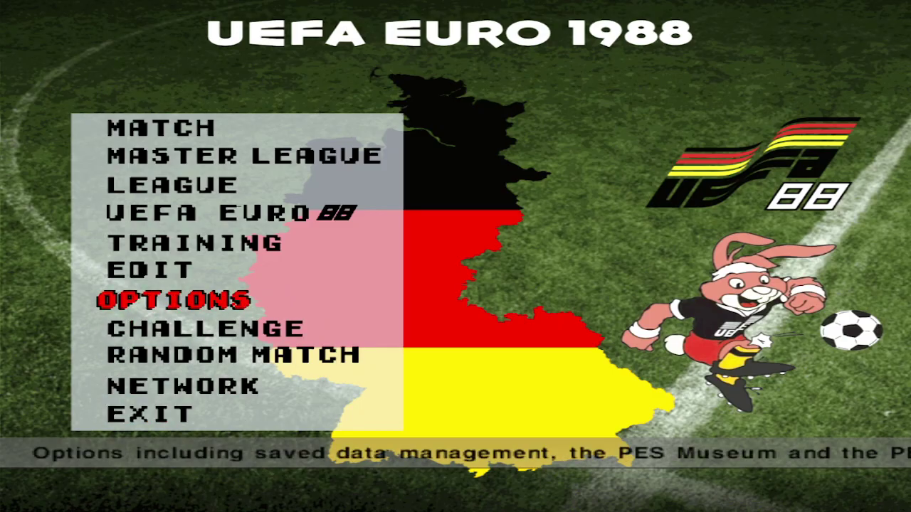
key(Up)
key(Return)
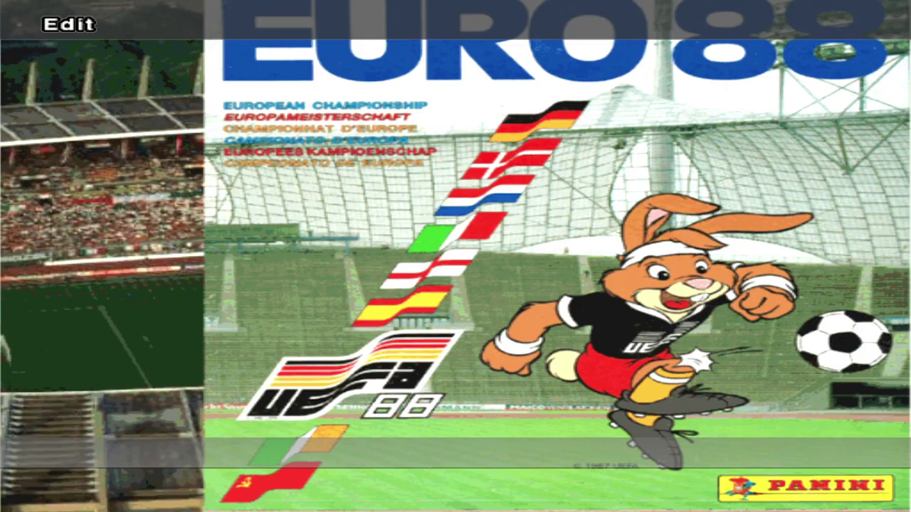
key(Return)
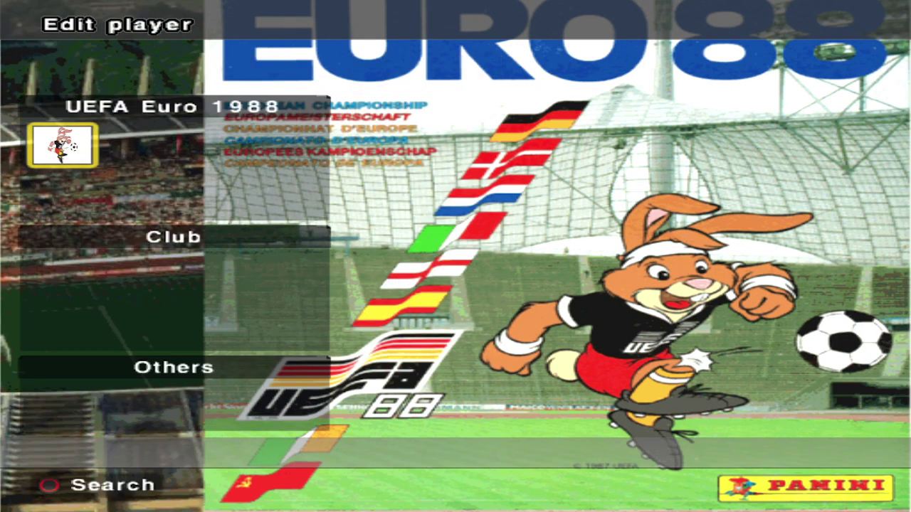
Choose the Netherlands team from the UEFA Euro 1988 group
key(Return)
key(Right)
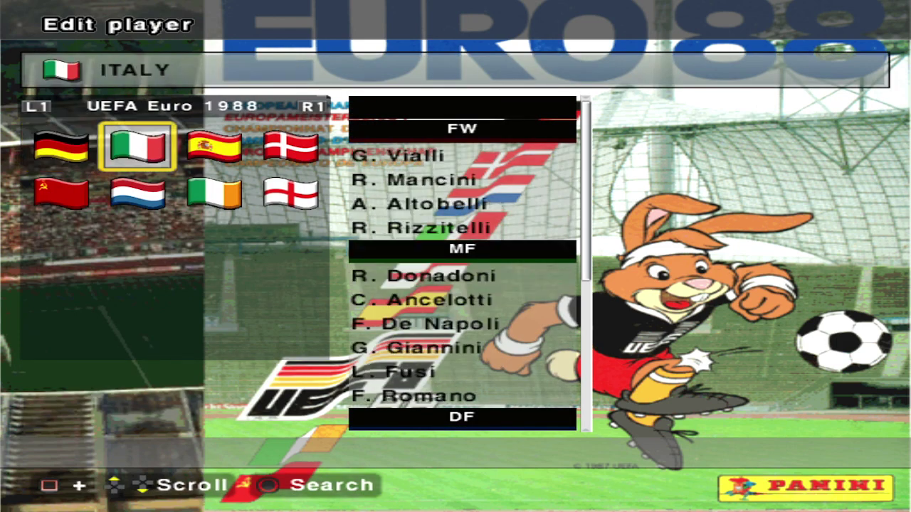
key(Down)
key(Return)
Look through the whole Netherlands squad, from the forwards to the goalkeepers and back, for a player to test
key(Down)
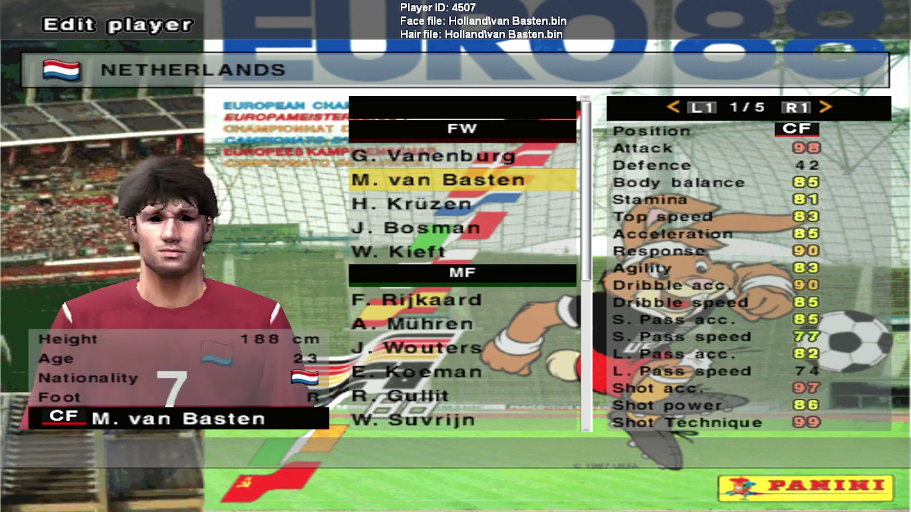
key(Down)
key(Down)
key(Down)
key(Down)
key(Down)
key(Down)
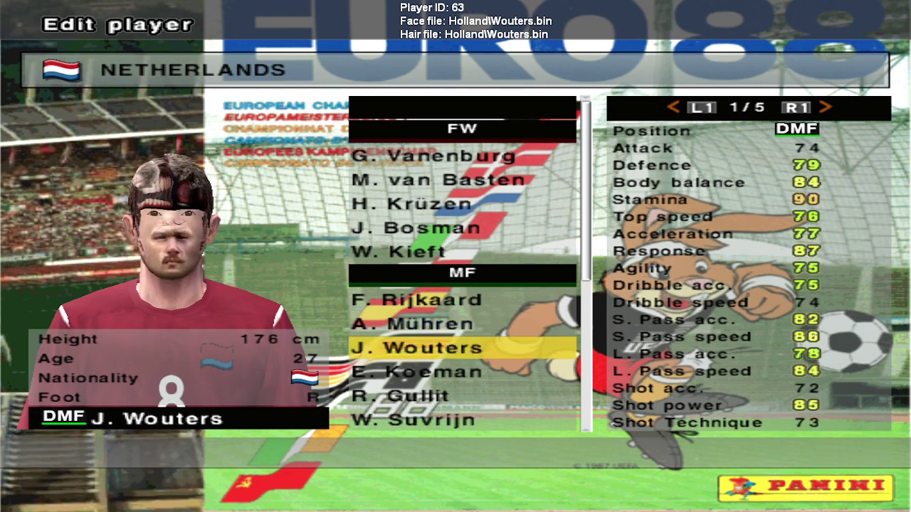
key(Down)
key(Down)
key(Down)
key(Down)
key(Down)
key(Down)
key(Down)
key(Down)
key(Down)
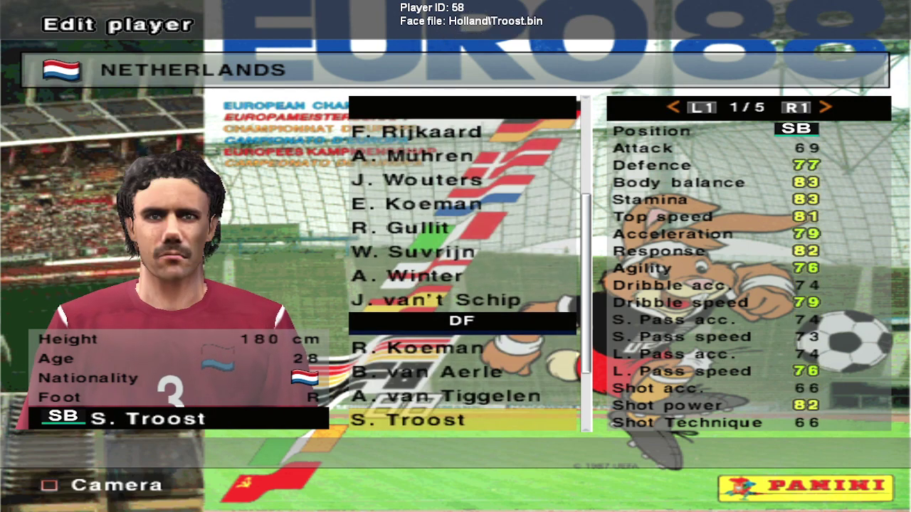
key(Down)
key(Down)
key(Down)
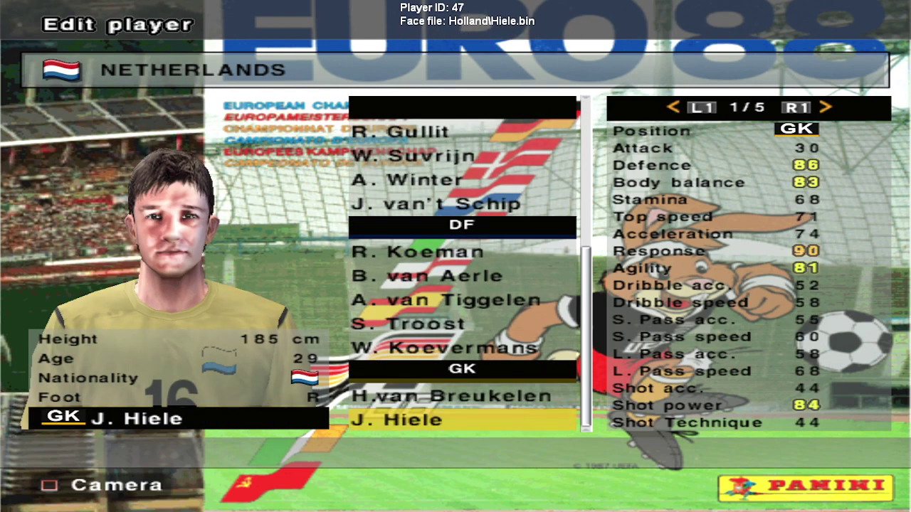
key(Up)
key(Up)
key(Up)
key(Up)
key(Up)
key(Up)
key(Up)
key(Up)
key(Up)
key(Up)
key(Up)
key(Up)
key(Up)
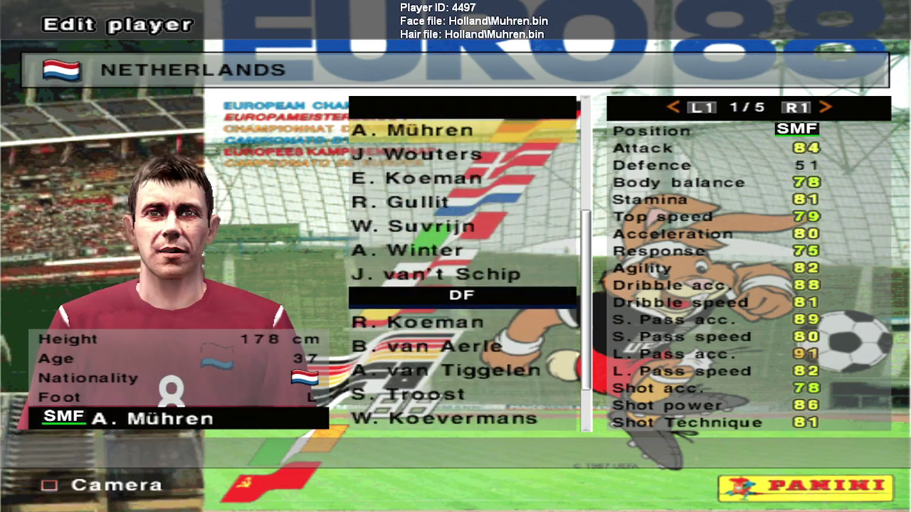
key(Up)
key(Up)
key(Up)
key(Up)
key(Up)
key(Up)
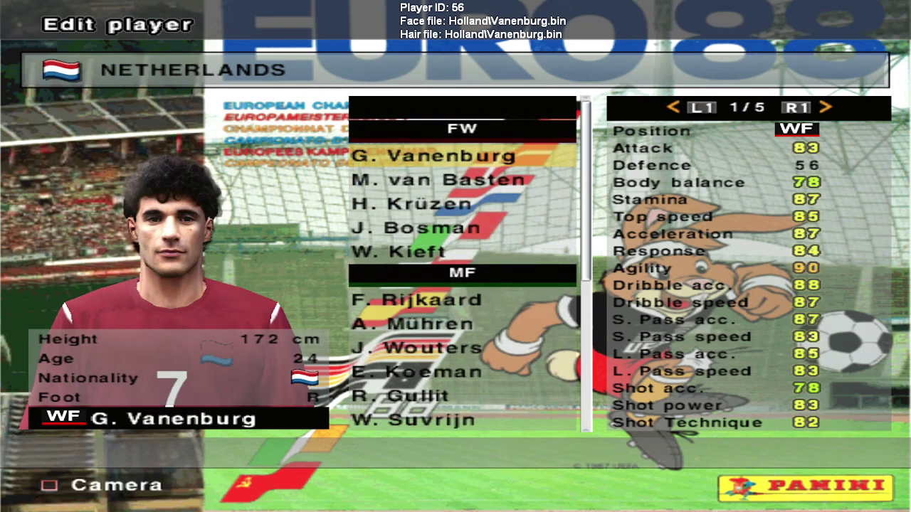
Select the Netherlands forward J. Bosman and open his commentary name for editing
key(Down)
key(Down)
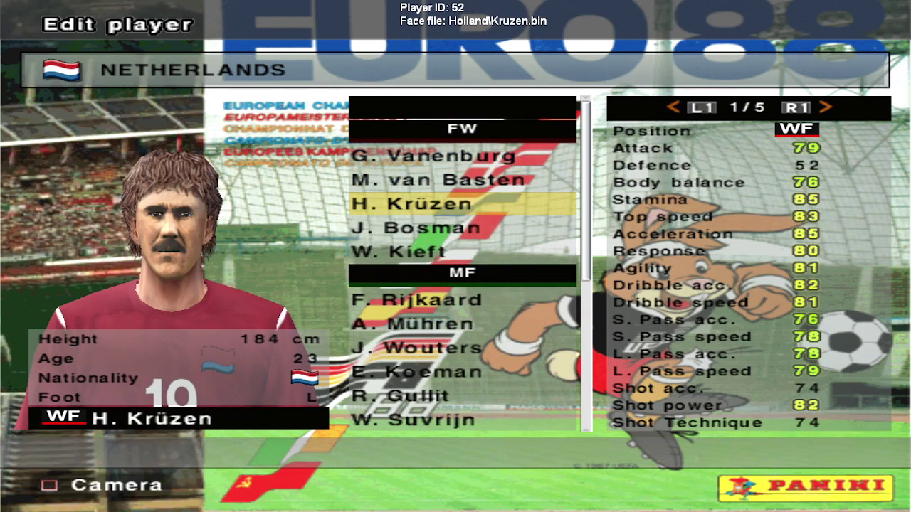
key(Down)
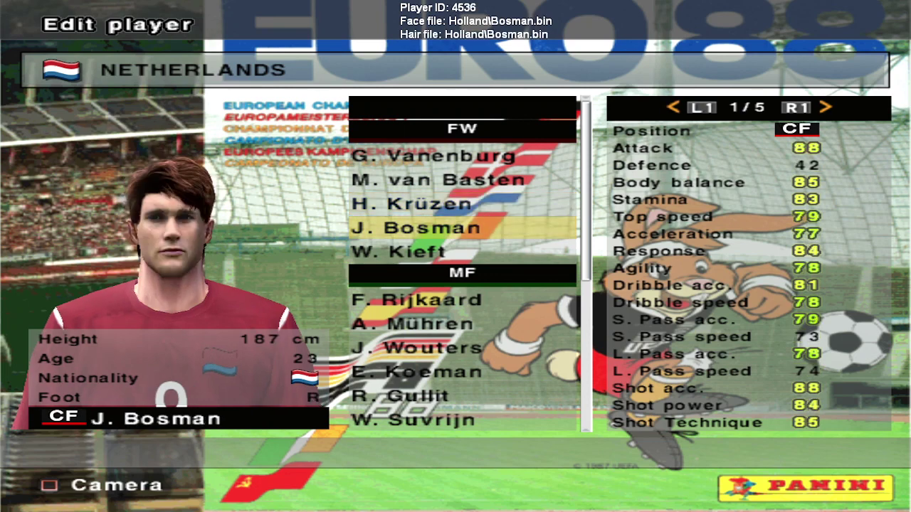
key(Return)
key(Return)
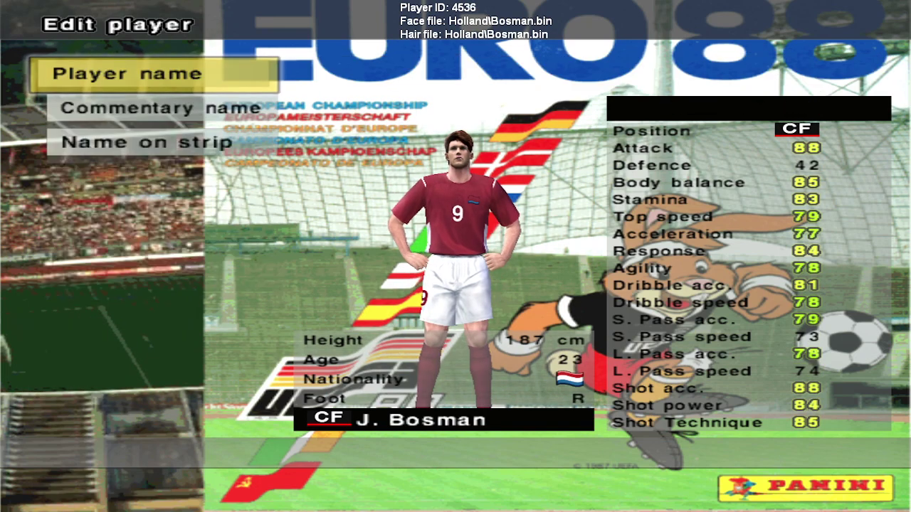
key(Down)
key(Return)
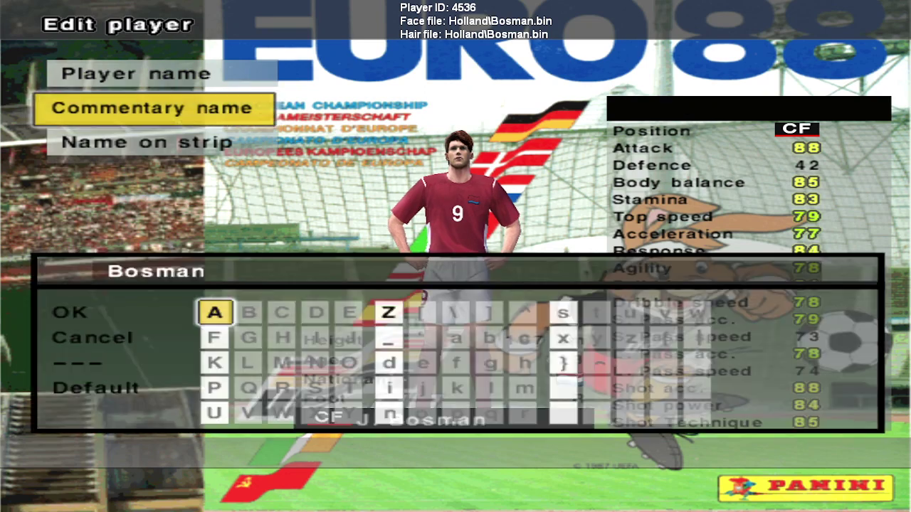
Look through the initial letters for commentary names and open the Z group
key(Right)
key(Right)
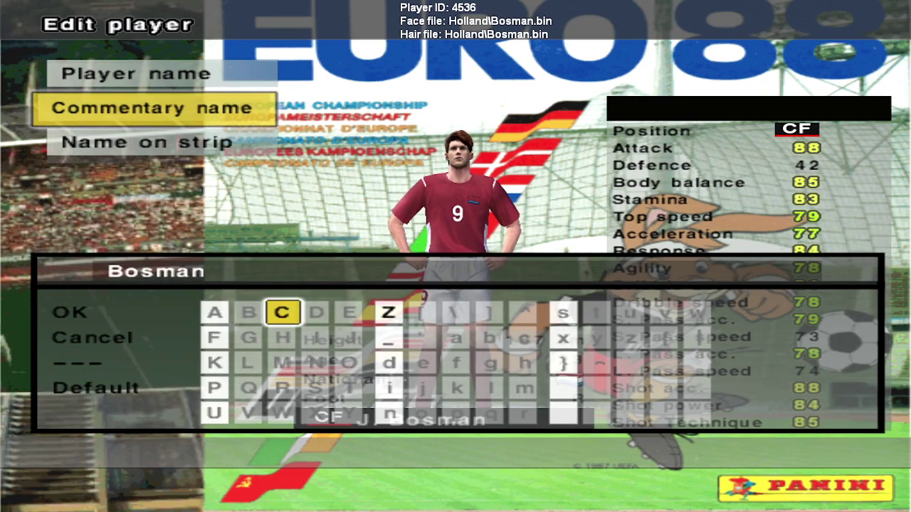
key(Left)
key(Left)
key(Left)
key(Down)
key(Right)
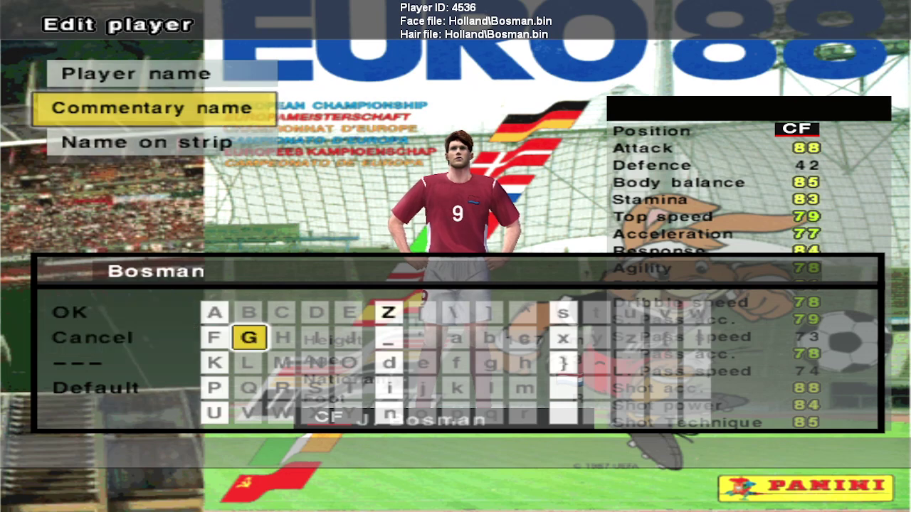
key(Right)
key(Right)
key(Right)
key(Right)
key(Up)
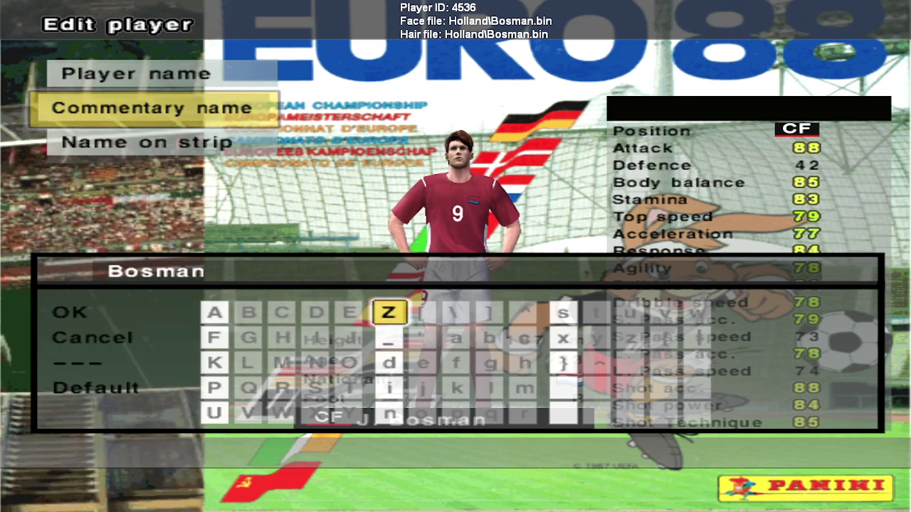
key(Return)
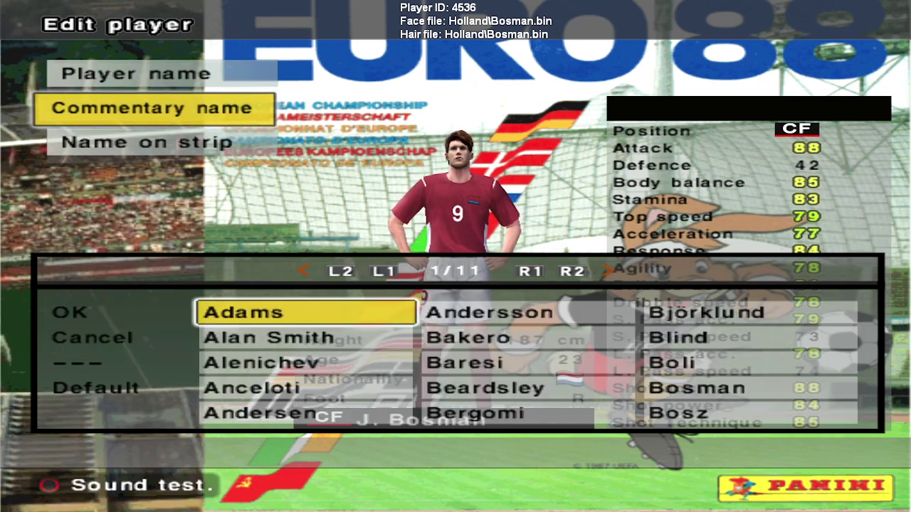
Go to Cruyff on page 2 of the Z commentary names and continue through Dahlin to Dasayev
key(Right)
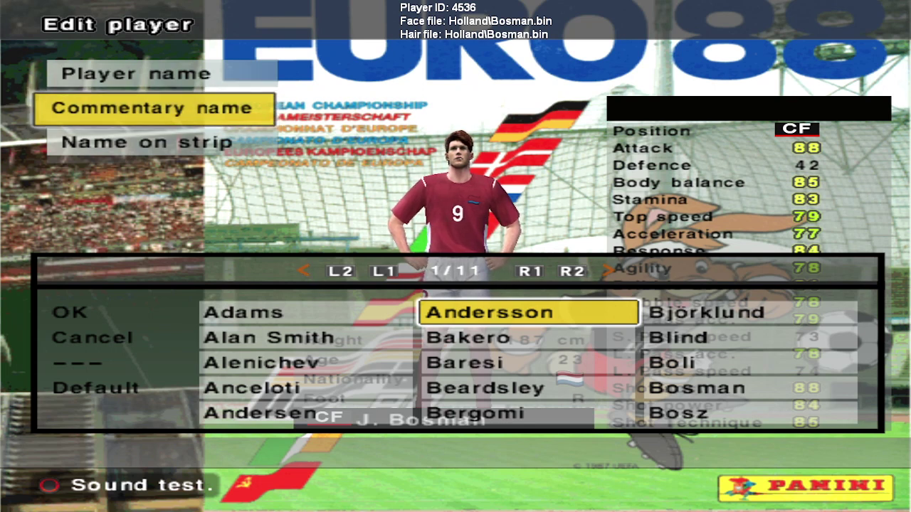
key(r)
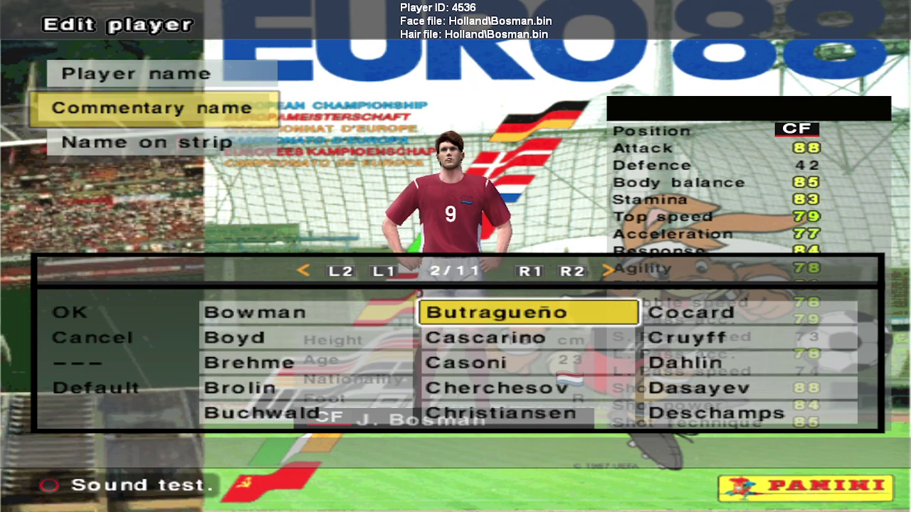
key(Down)
key(Right)
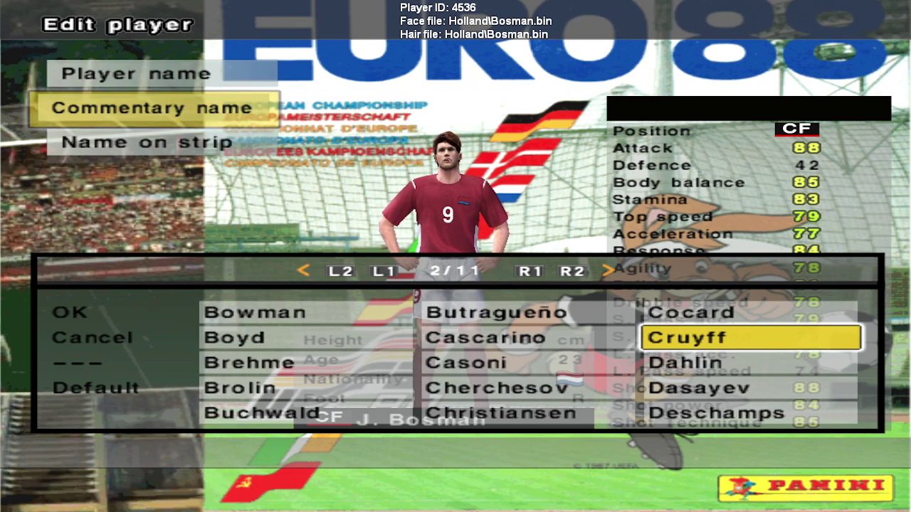
key(Down)
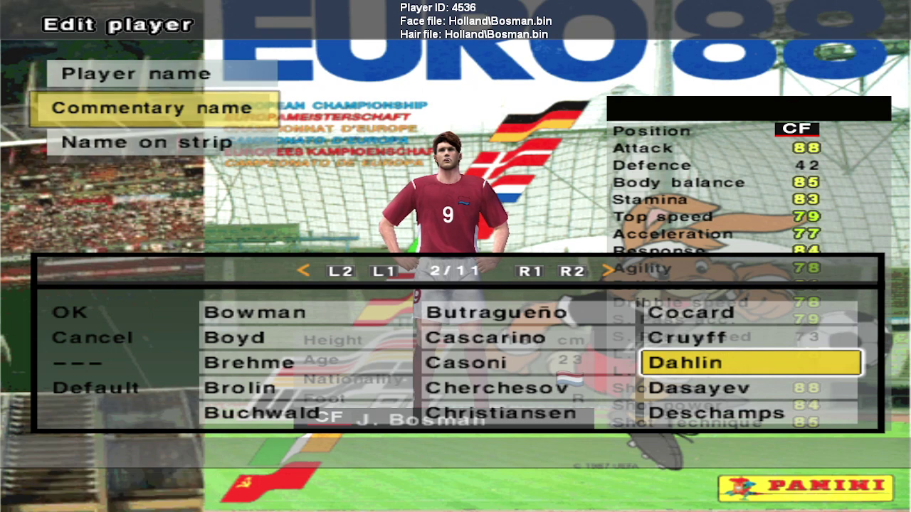
key(Down)
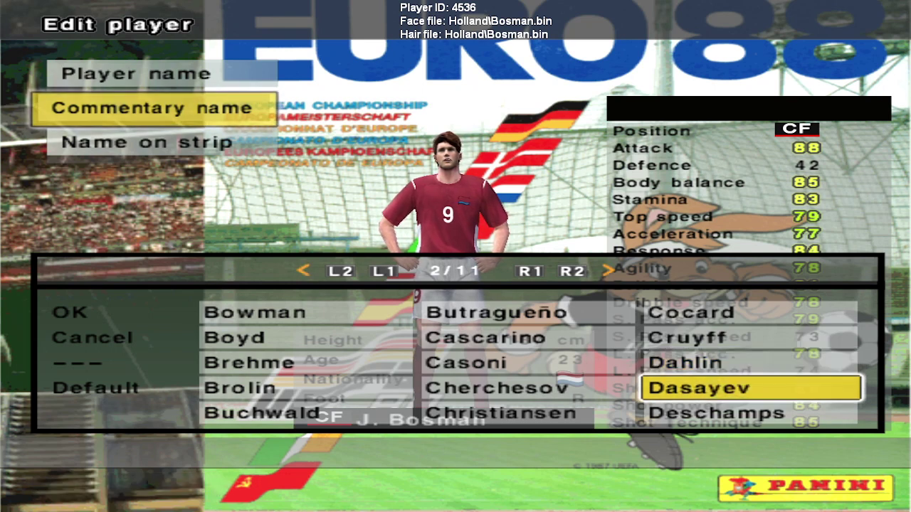